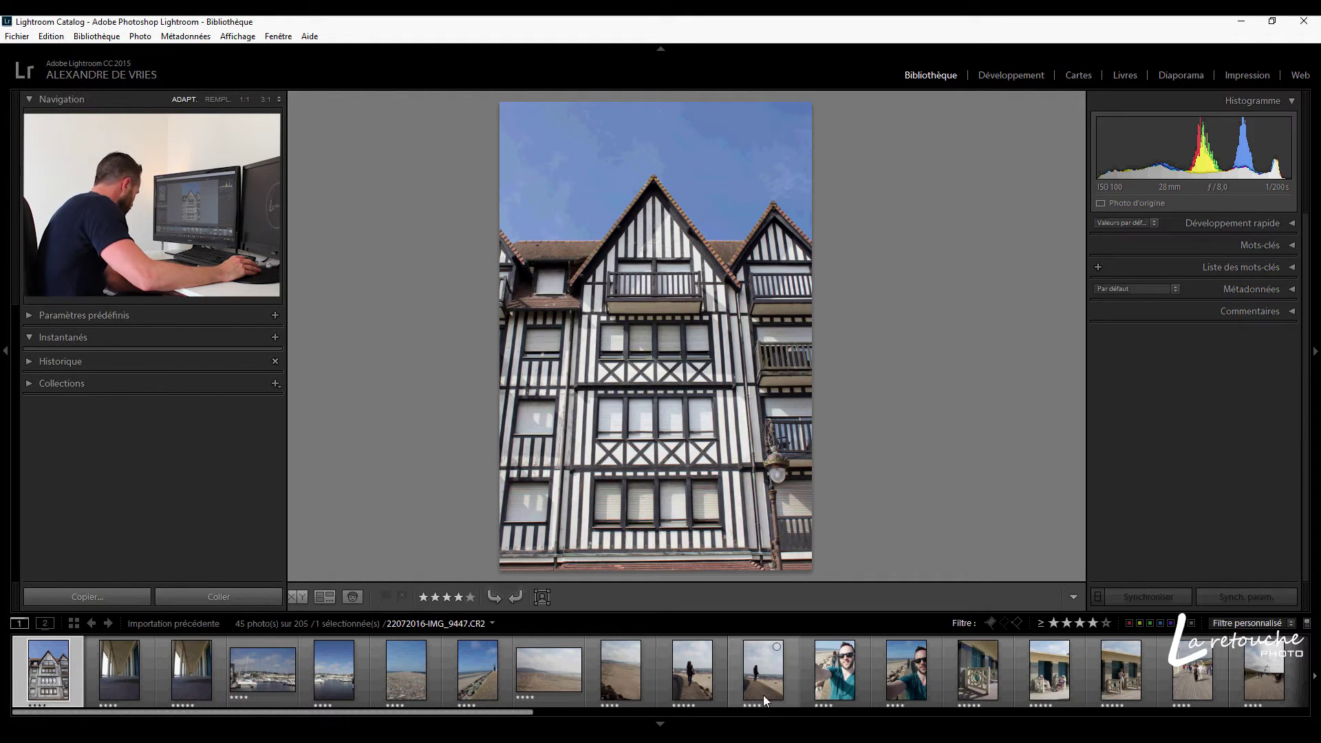
Pick the IMG_9499 colonnade photo of the woman from the filmstrip and bring it into Develop
left_click(750, 678)
left_click(764, 674)
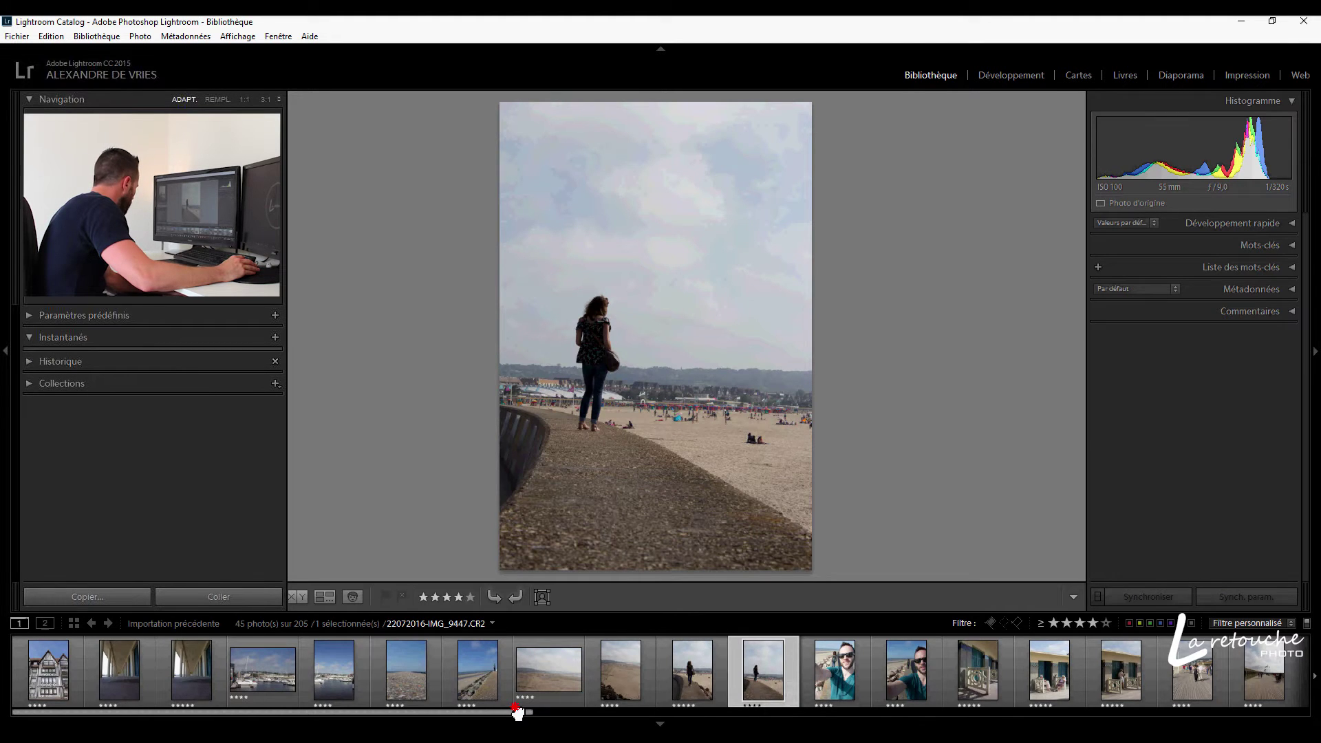
left_click_drag(517, 714, 760, 722)
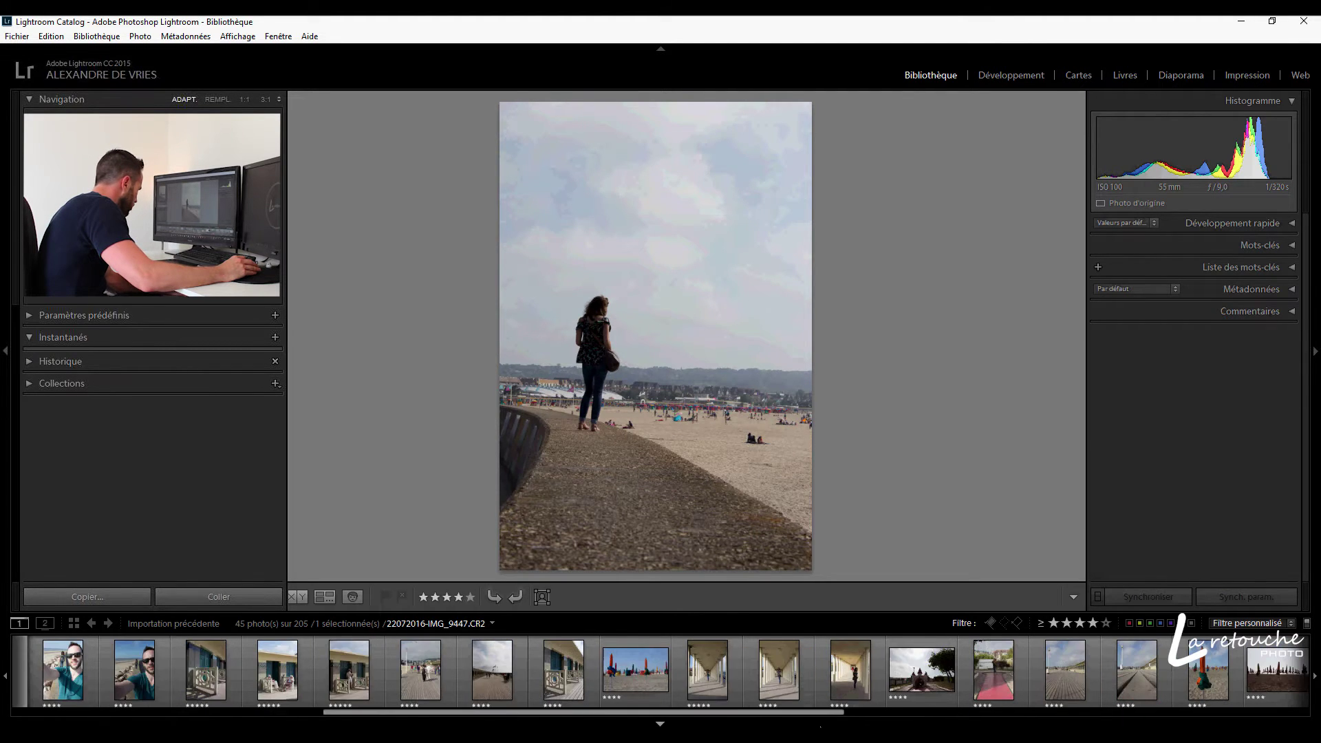
left_click(708, 666)
left_click(838, 671)
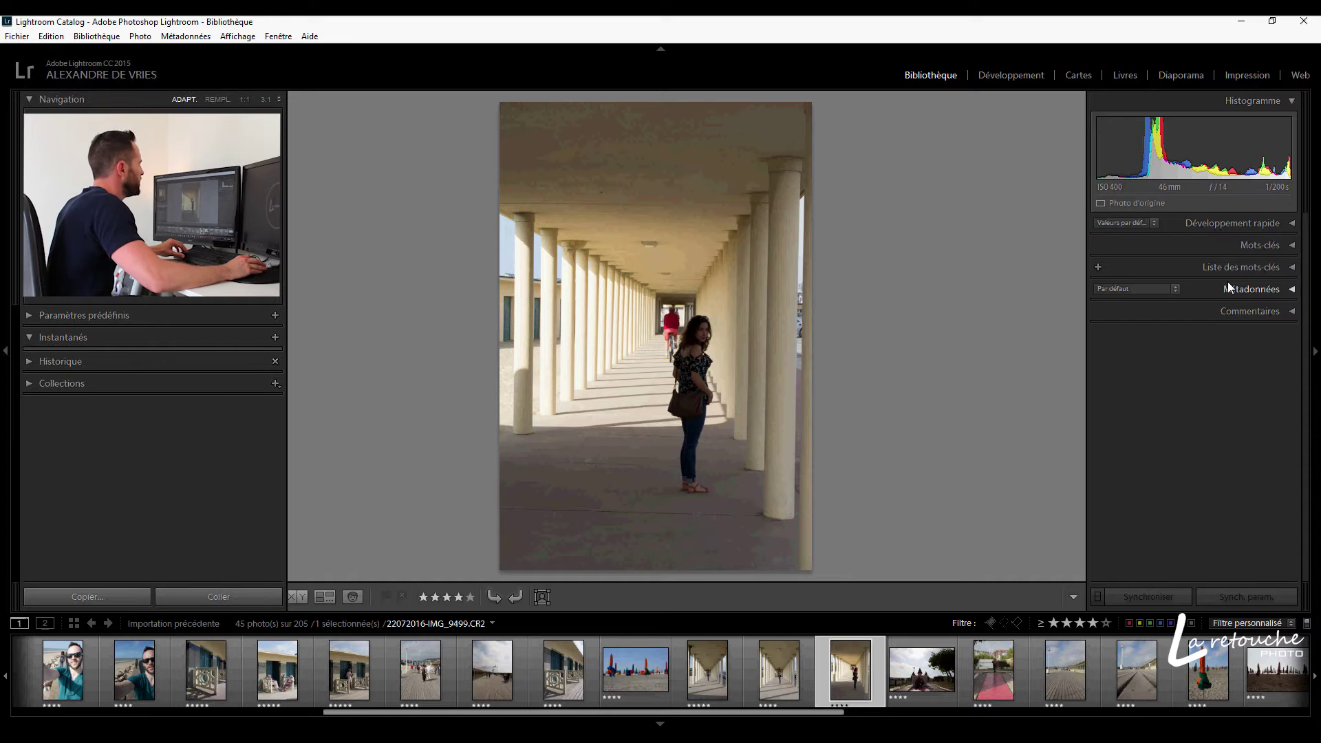
key("d")
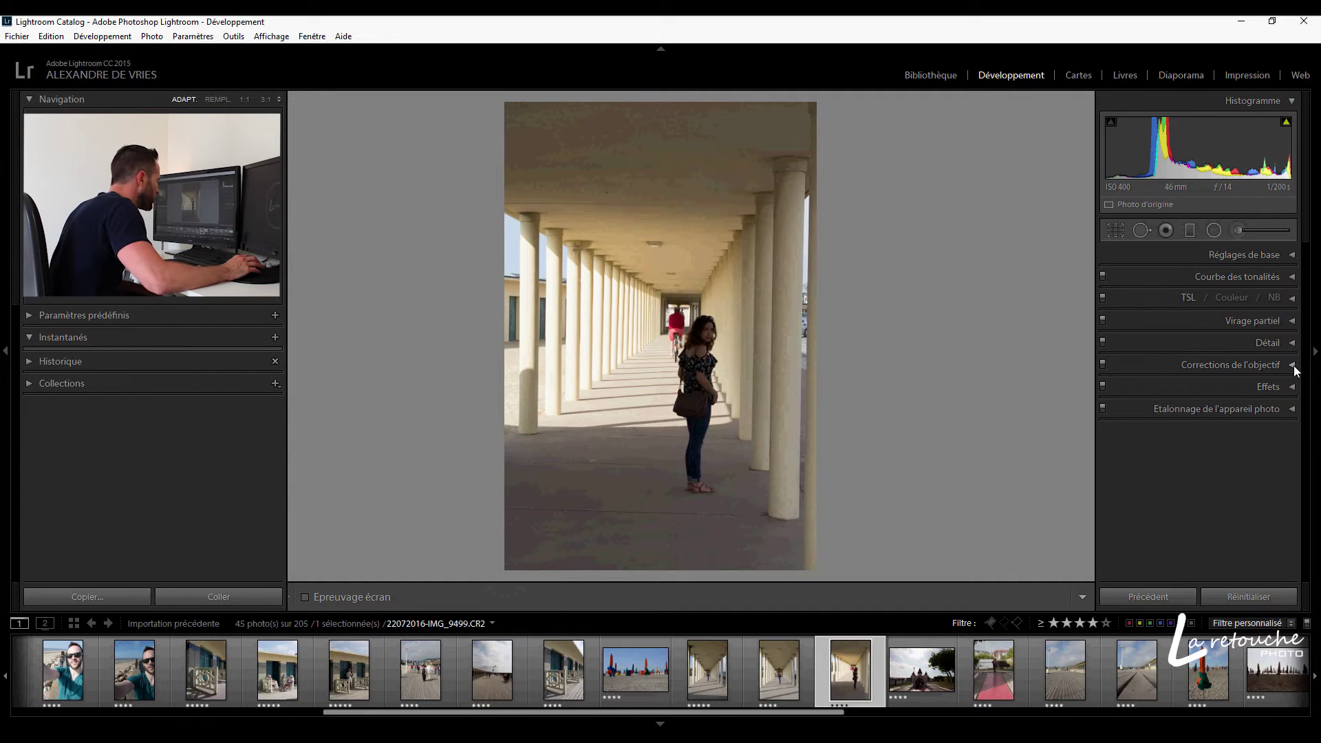
Set the lens profile maker to Canon (EF-S 18-55mm) and confirm chromatic aberration removal
left_click(1292, 366)
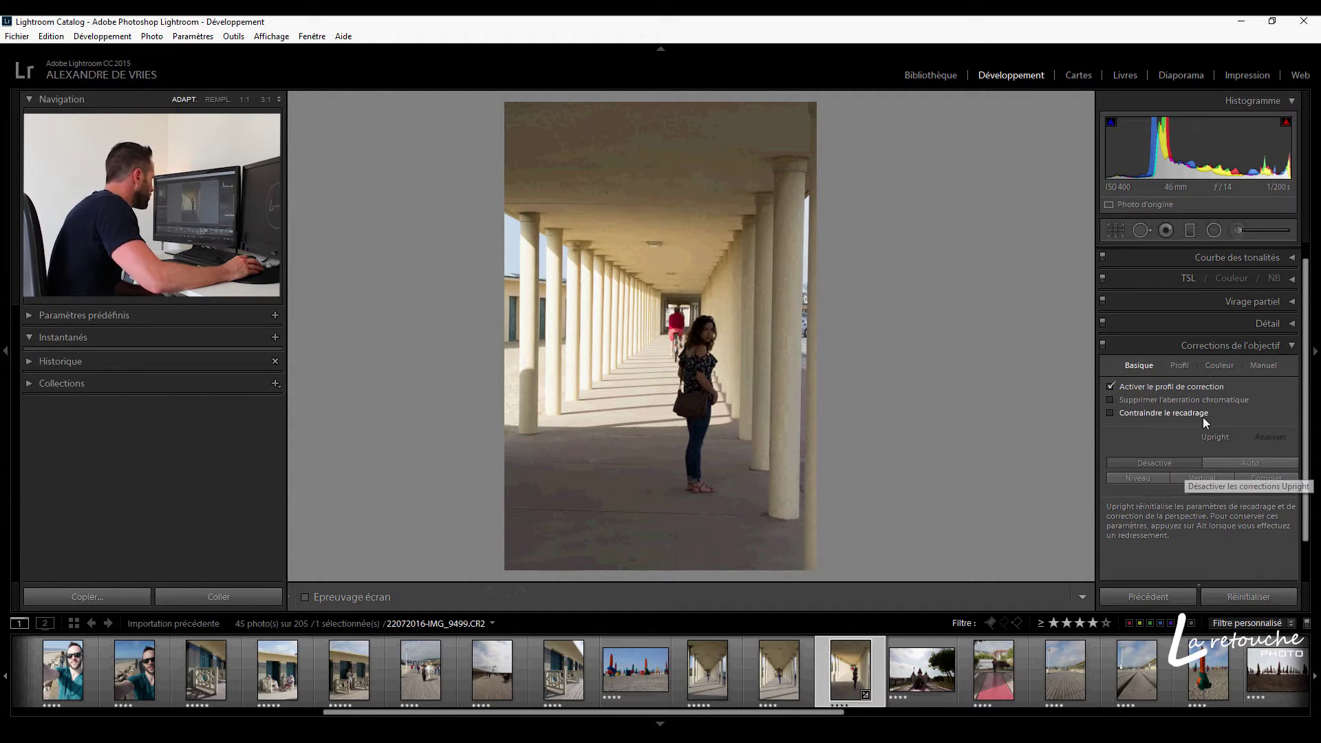
left_click(1179, 366)
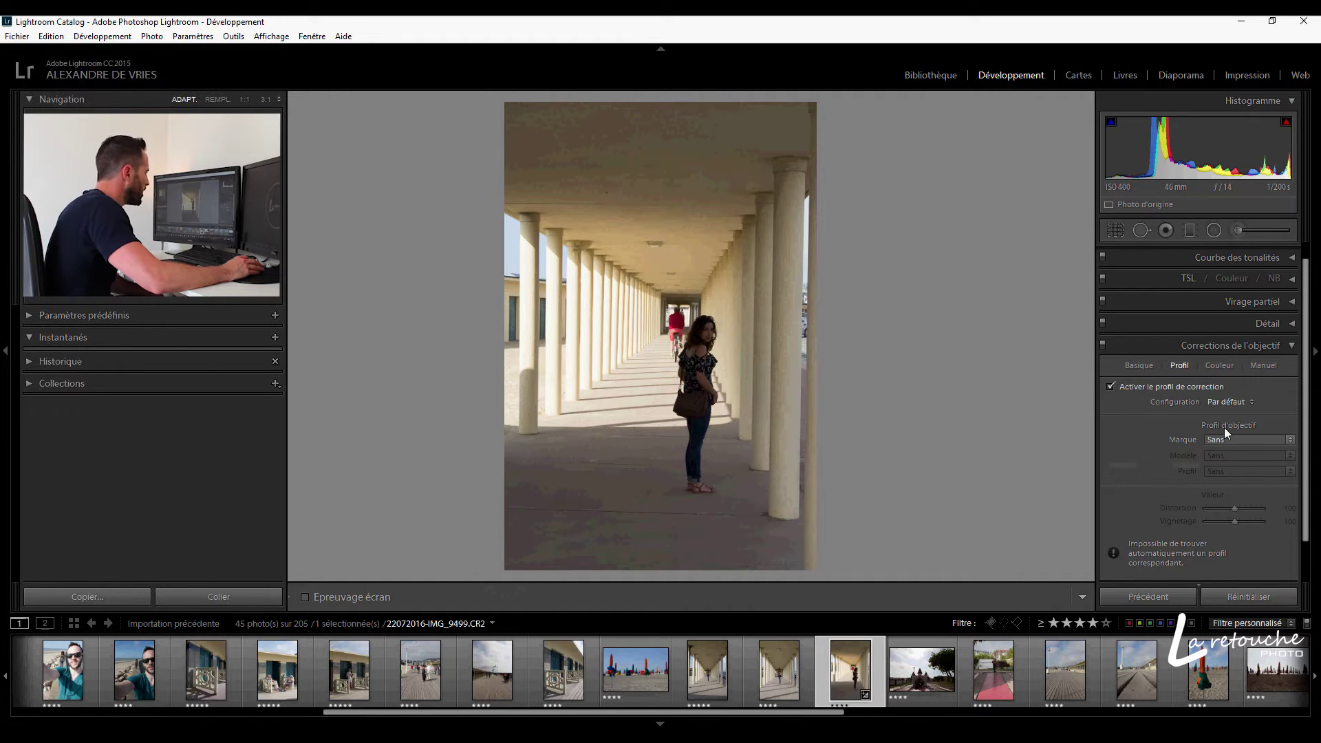
left_click(1244, 440)
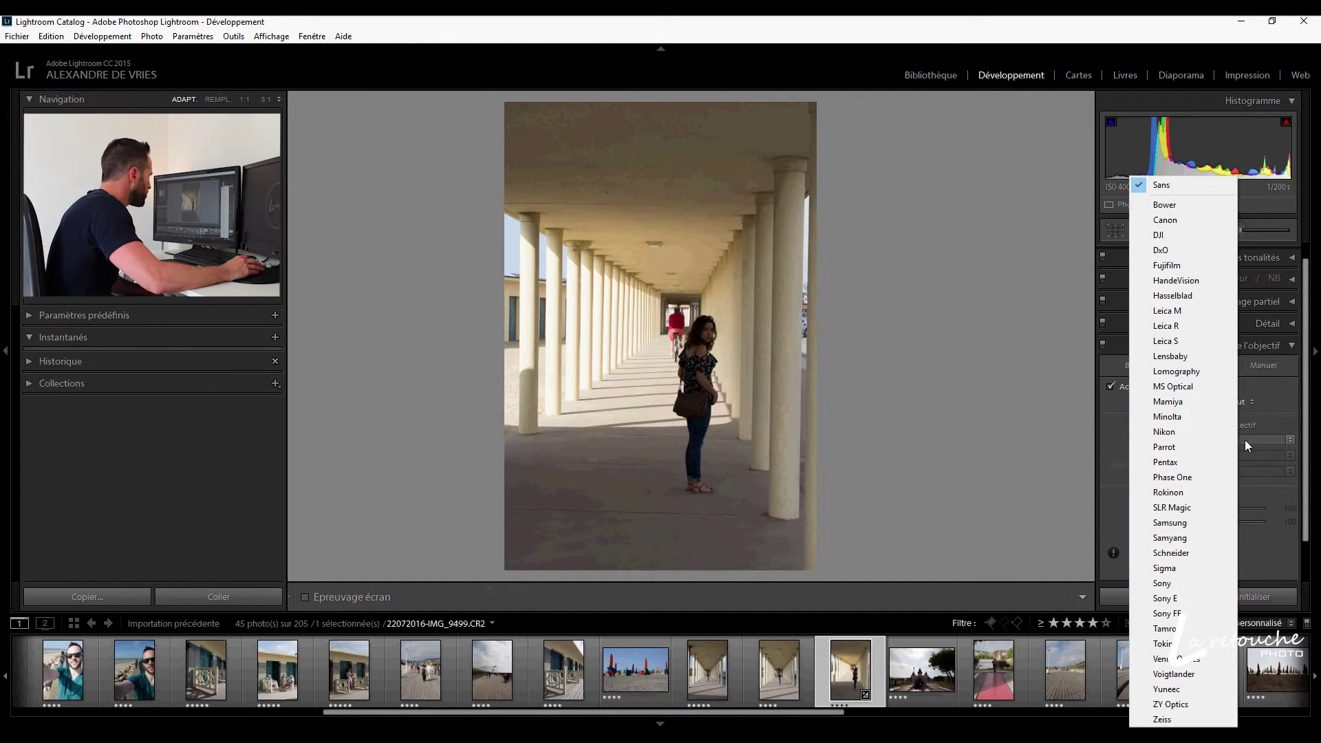
left_click(1183, 220)
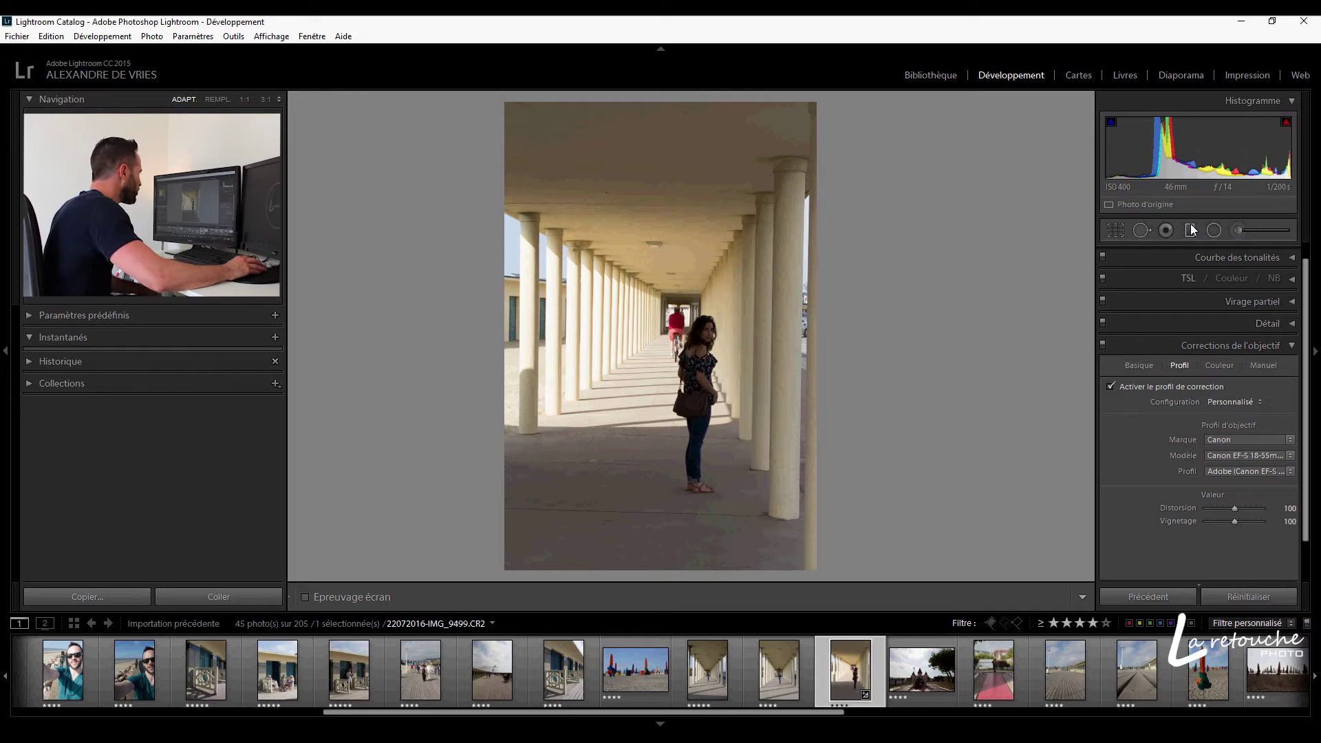
left_click(1200, 368)
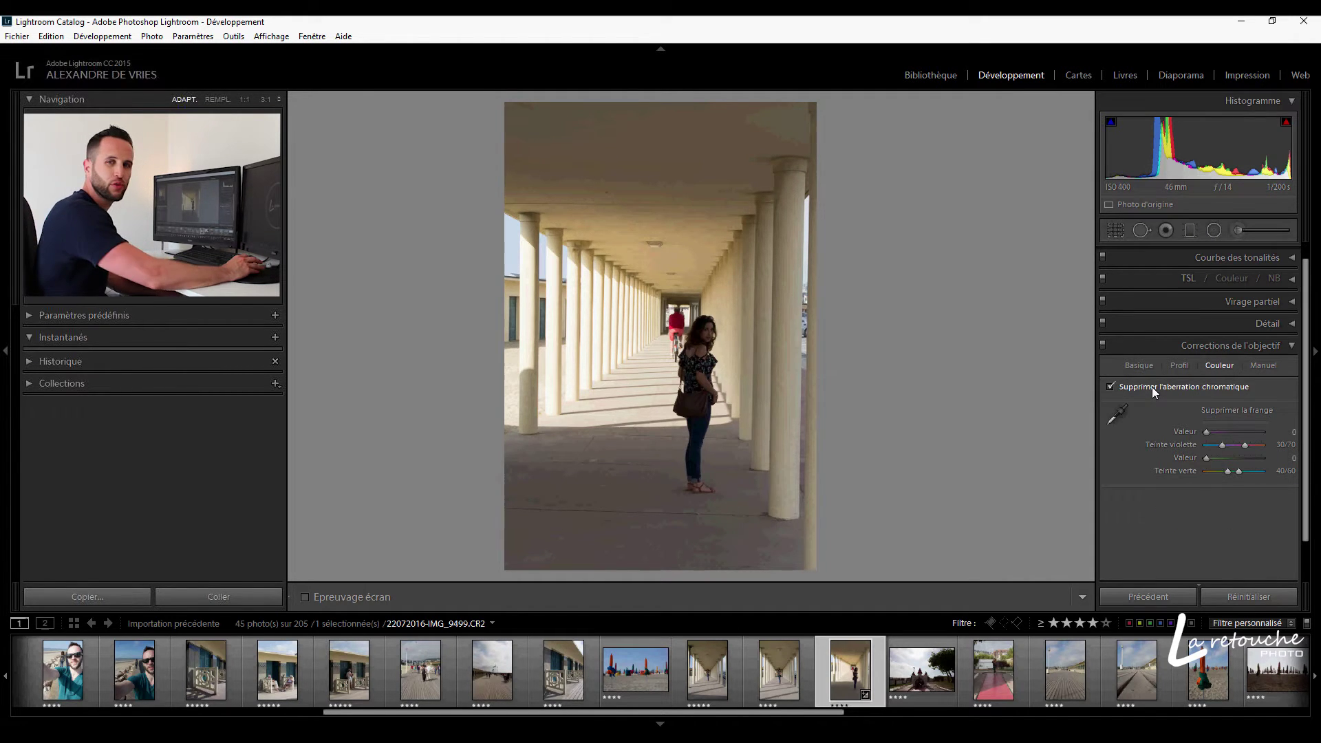
left_click(1291, 346)
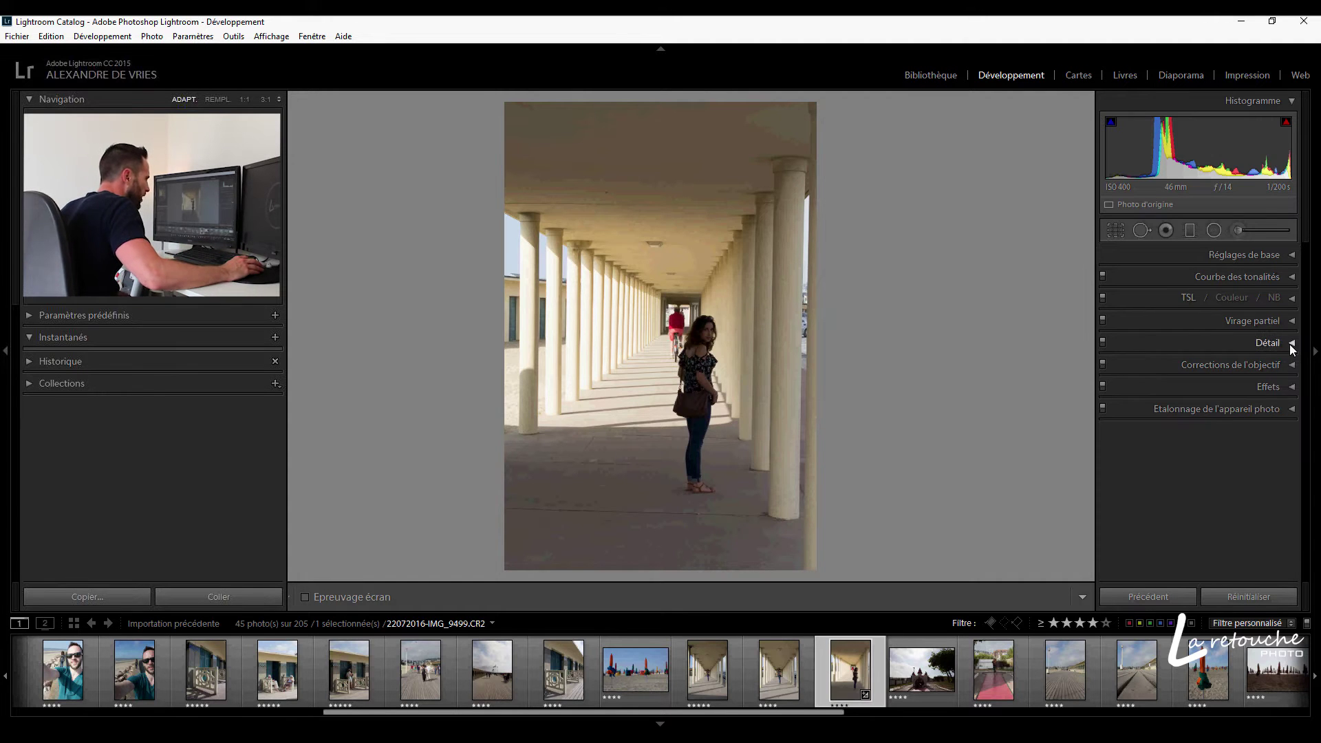
Compare As Shot and Auto white balance, settling on Auto (temperature 4450, tint +8)
left_click(1294, 256)
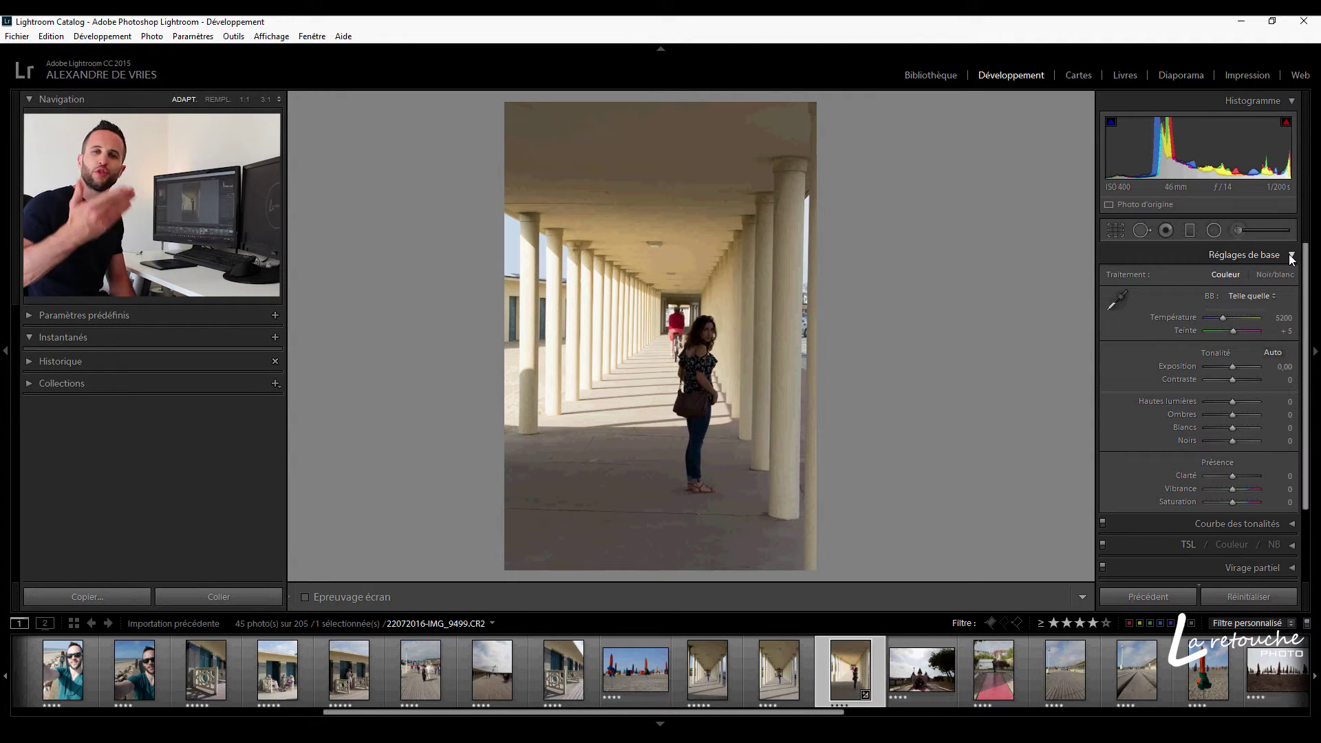
left_click(1269, 297)
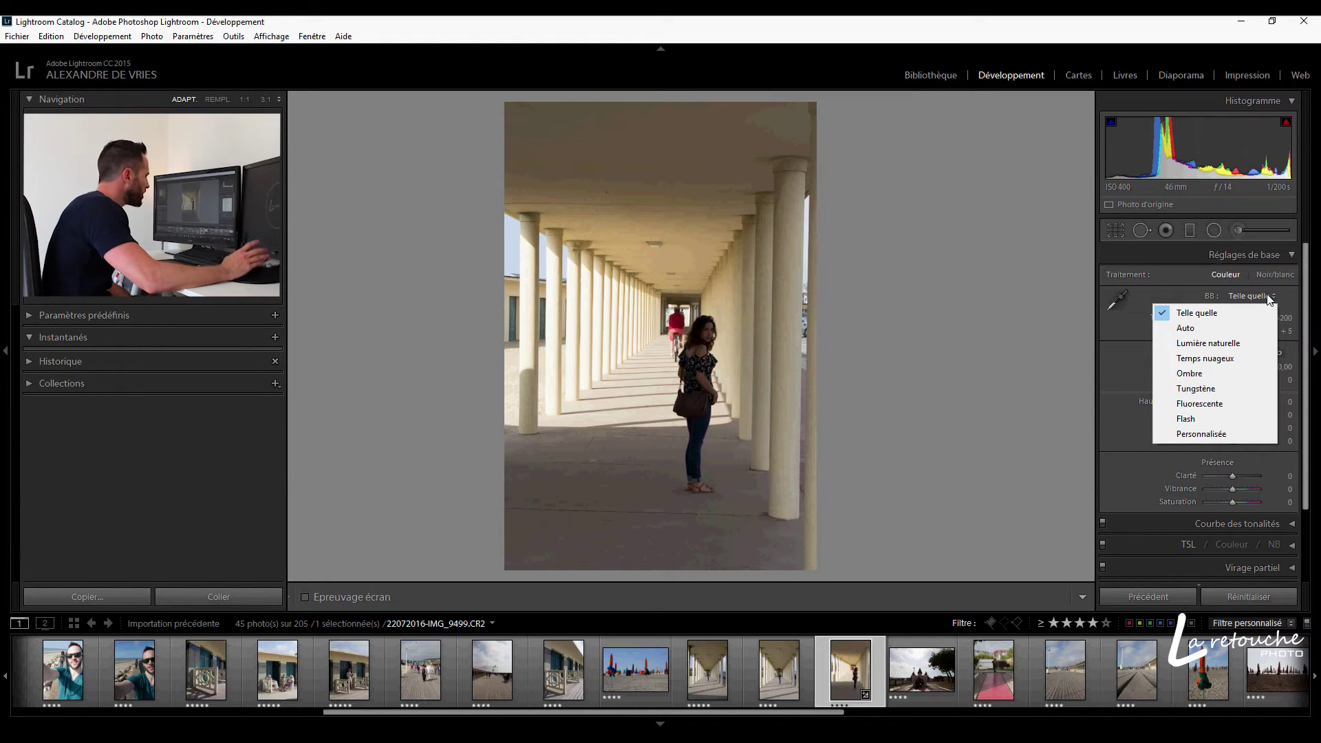
left_click(1231, 328)
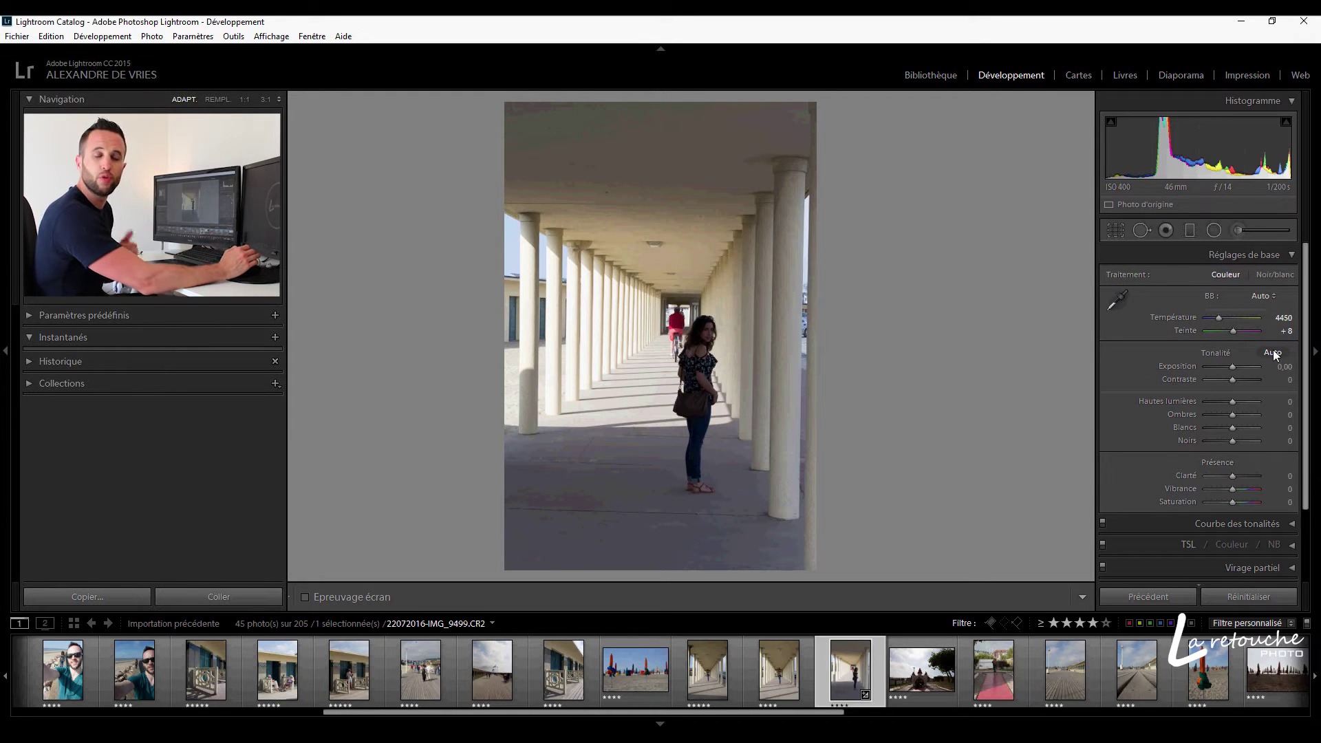
left_click(1268, 296)
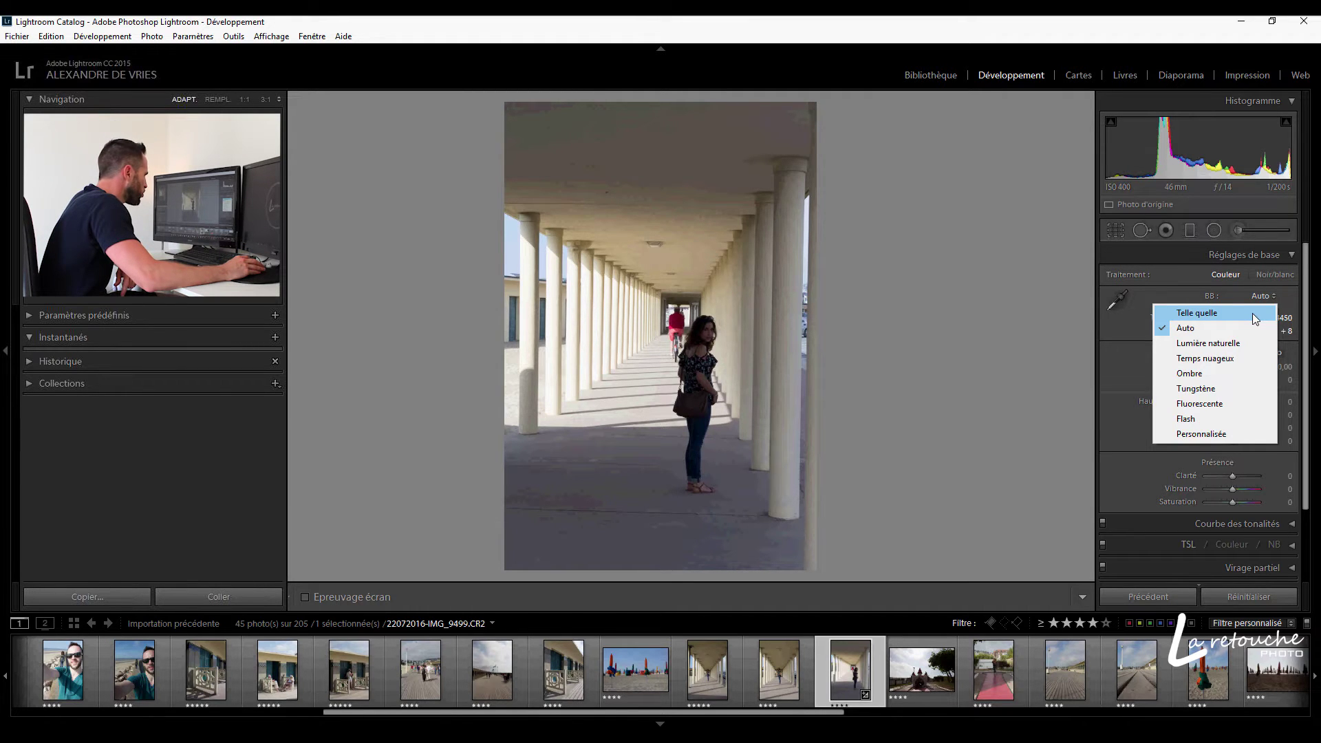
left_click(1252, 314)
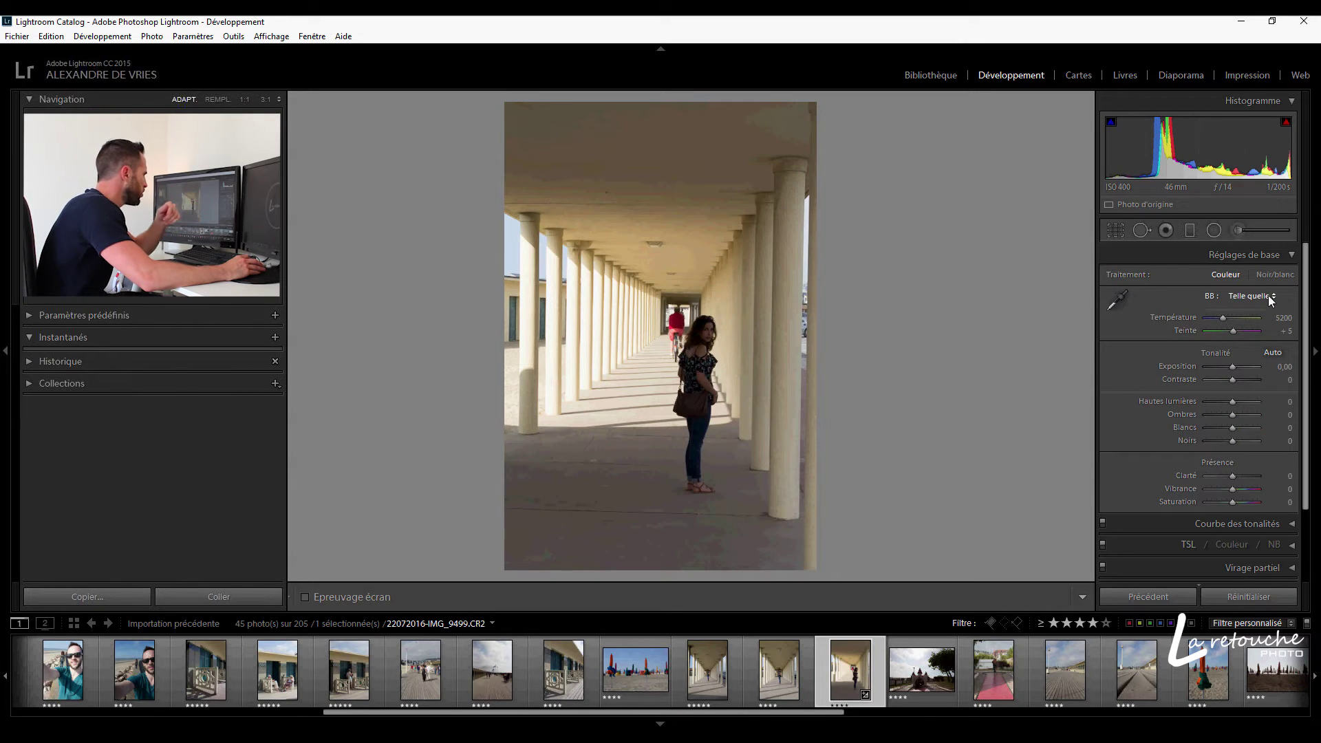
left_click(1269, 298)
left_click(1250, 329)
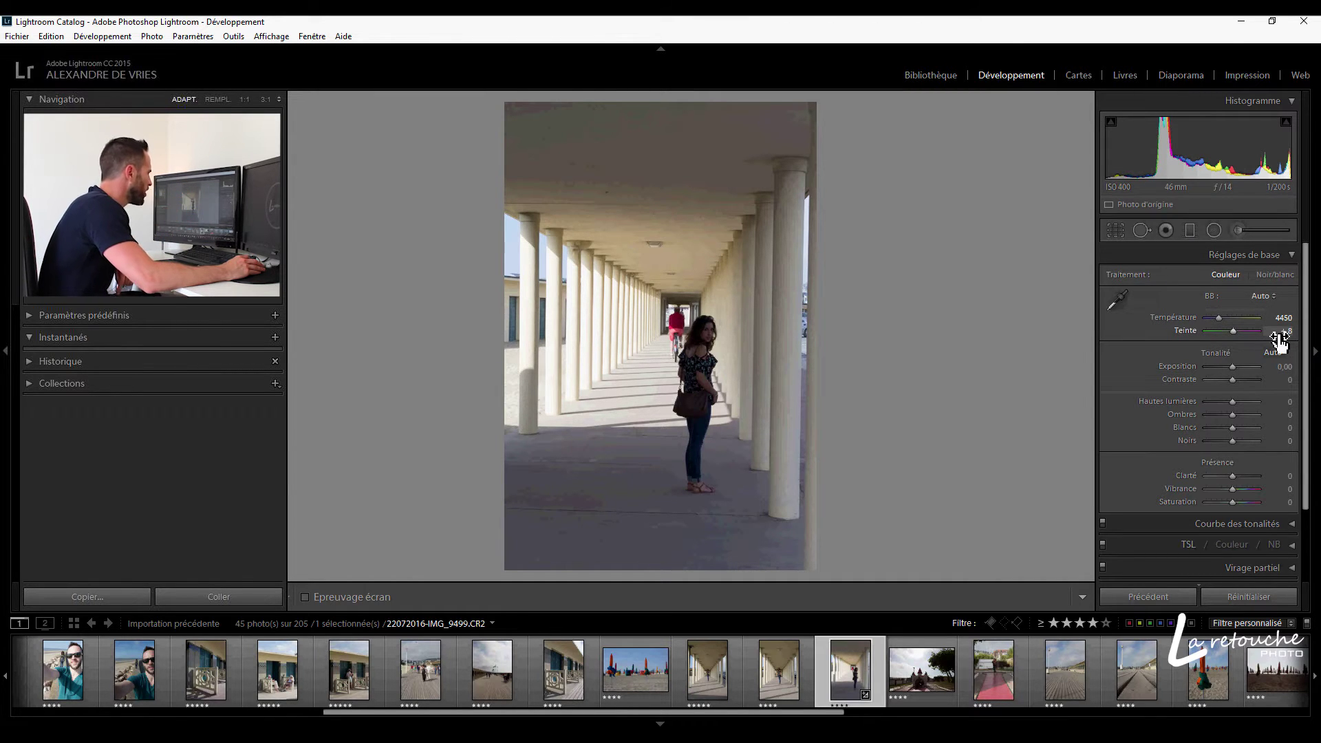
left_click(1265, 296)
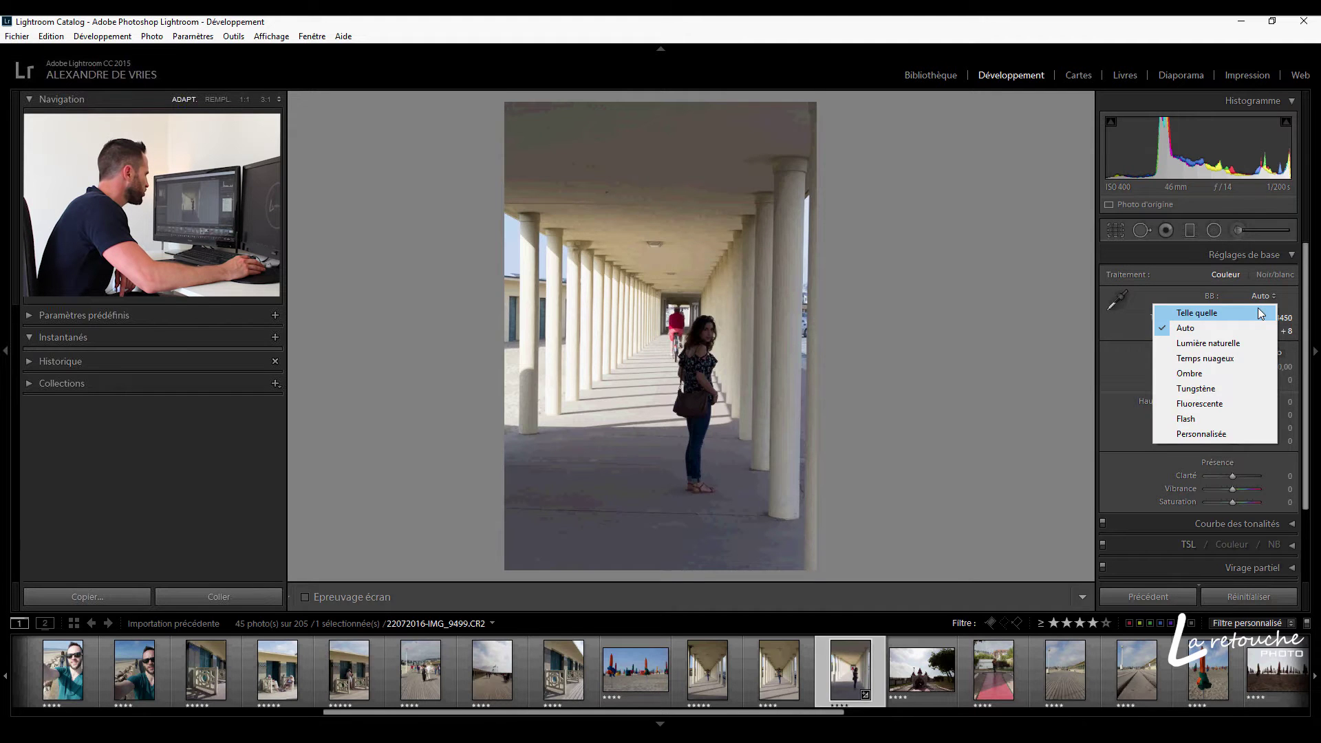
left_click(1261, 313)
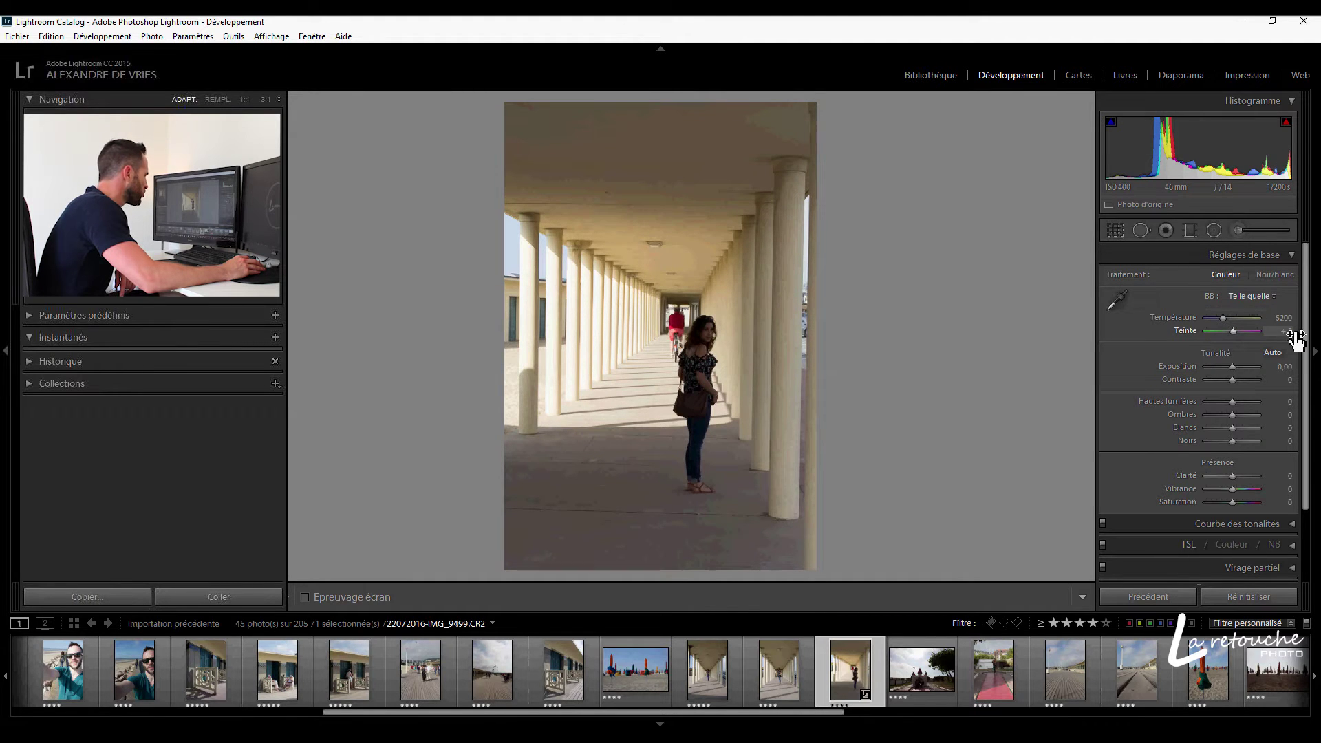
left_click(1251, 295)
left_click(1253, 330)
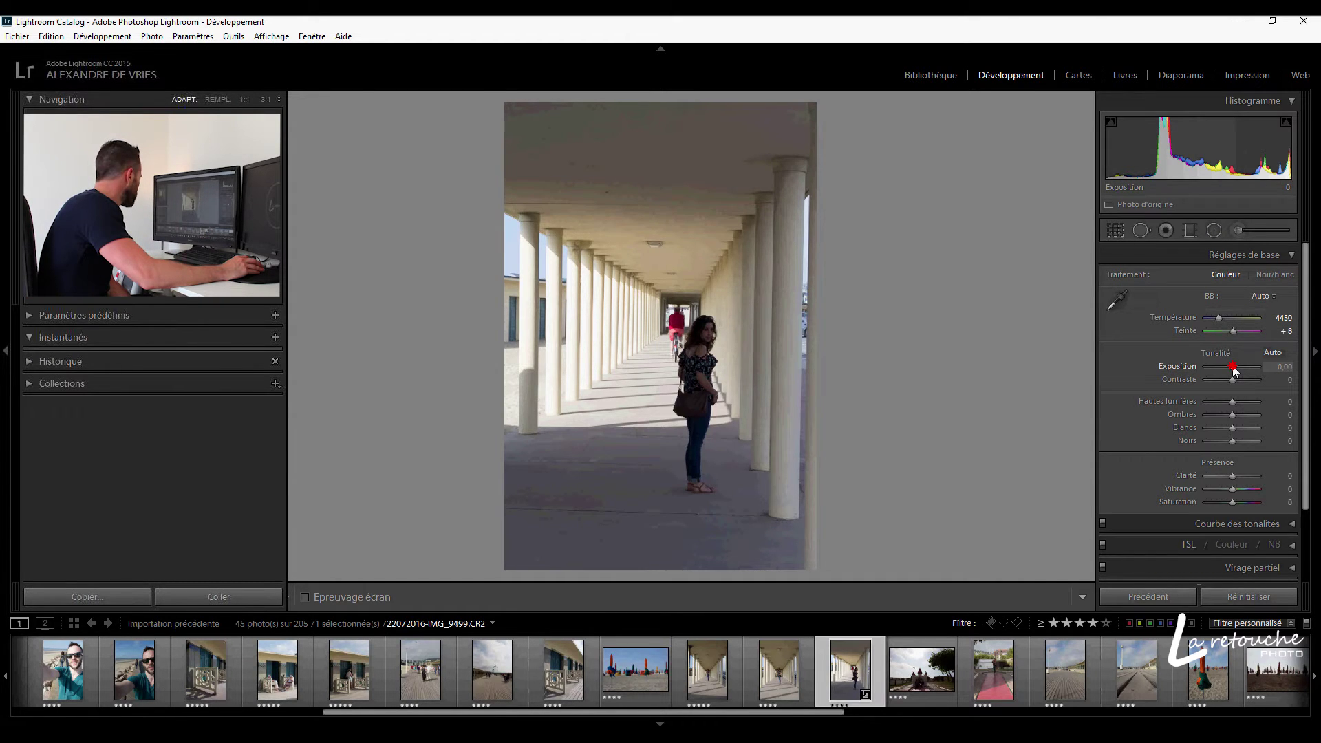
Set the colonnade photo's exposure to +0.30 and contrast to +15
left_click_drag(1233, 370, 1236, 370)
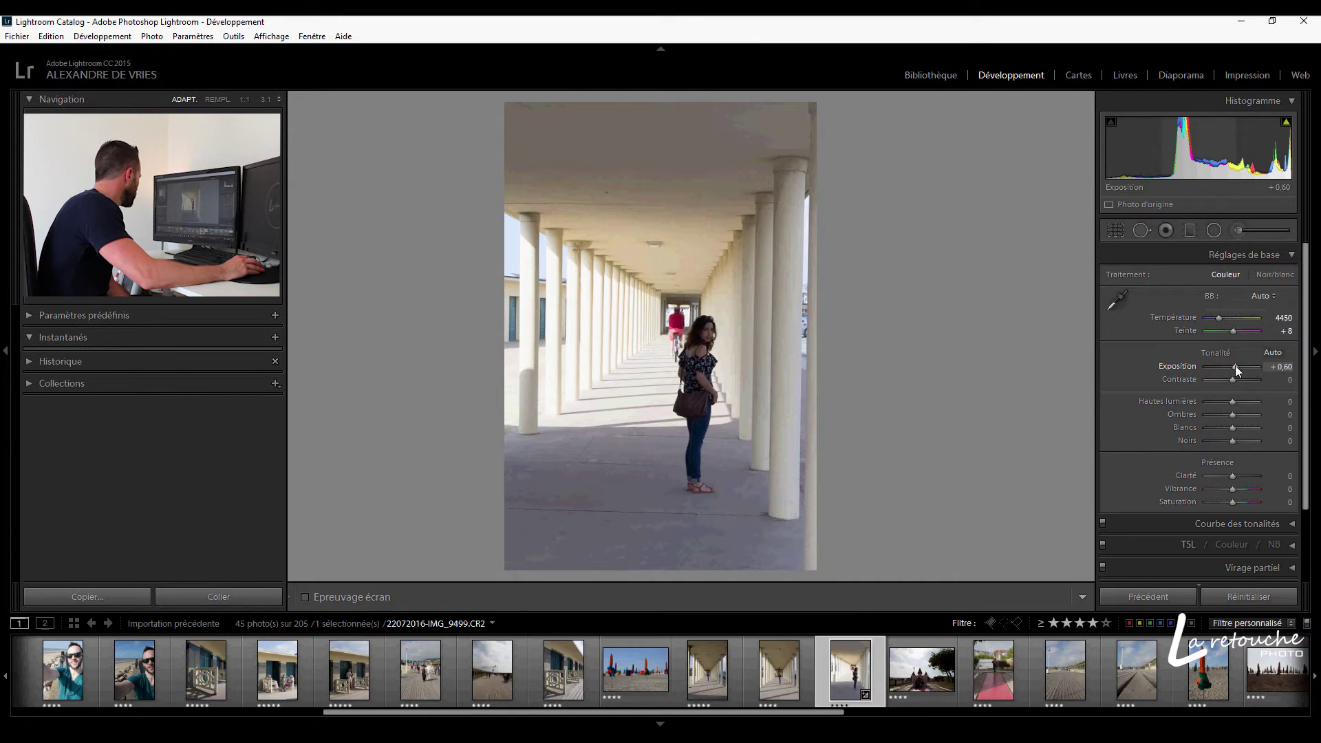
key("Down")
key("Down")
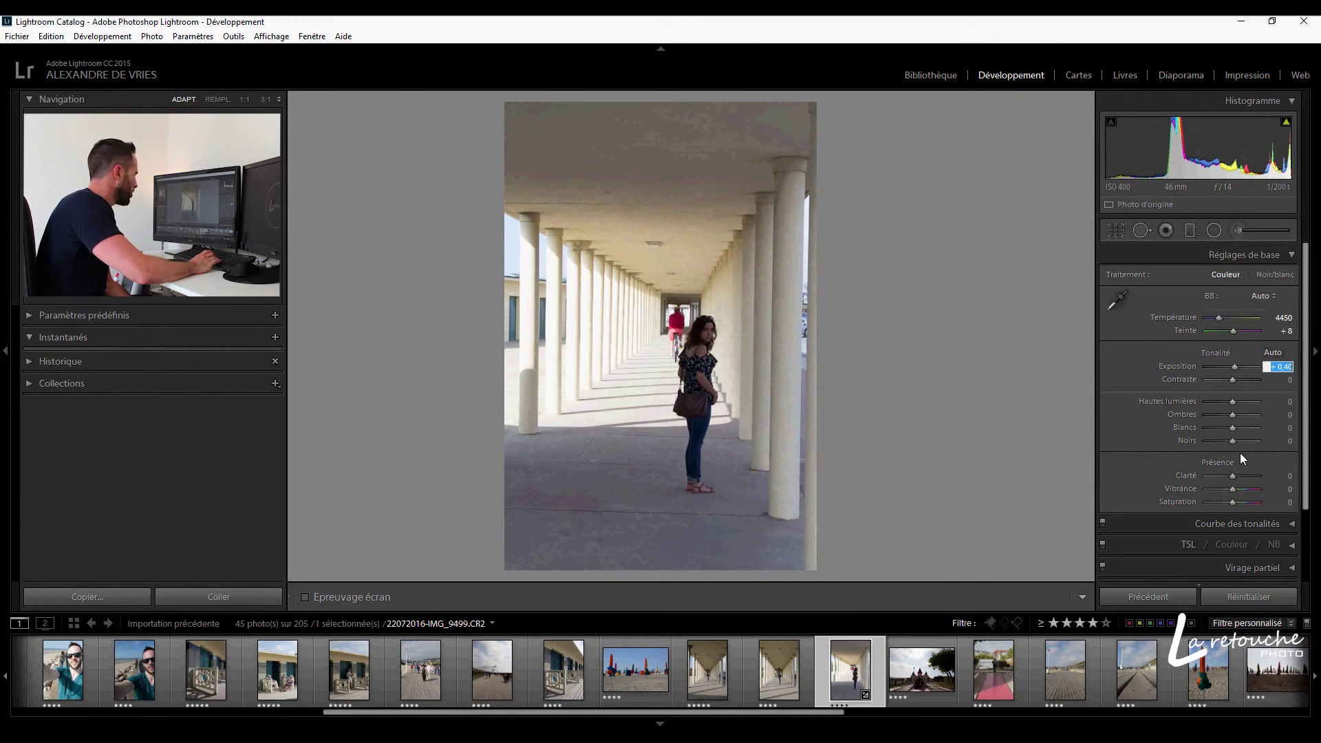
key("Down")
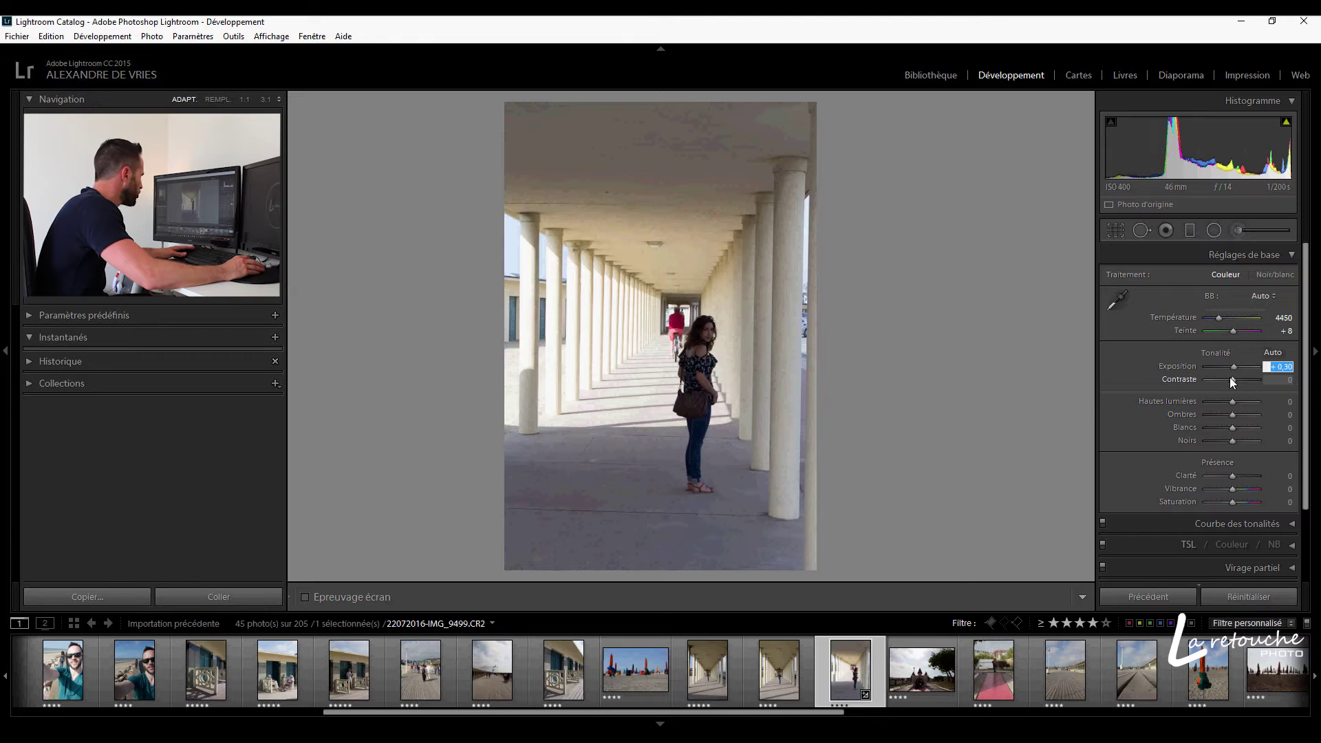
left_click_drag(1232, 383, 1236, 383)
left_click(1279, 380)
type("15")
key("Return")
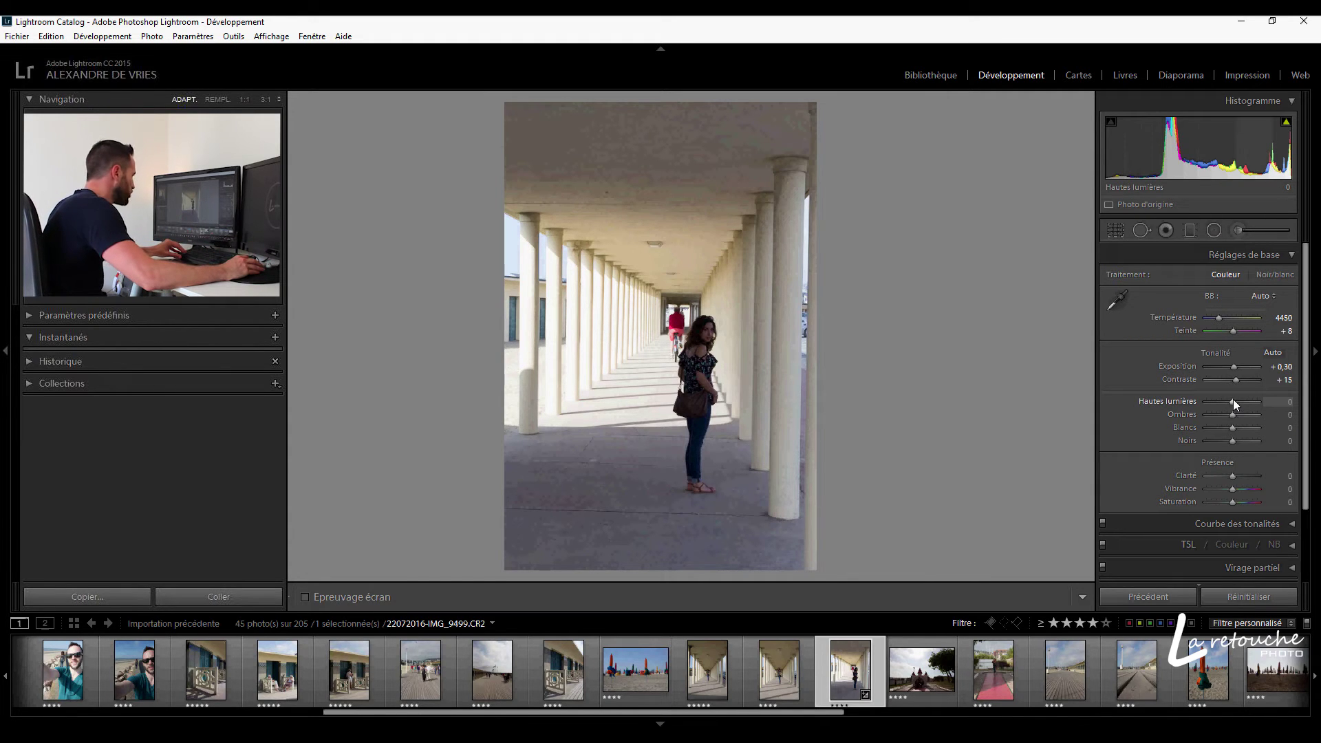
Pull highlights to −100, lift shadows to +100, and set whites +25 and blacks −28 with clipping preview
left_click_drag(1233, 407, 1186, 416)
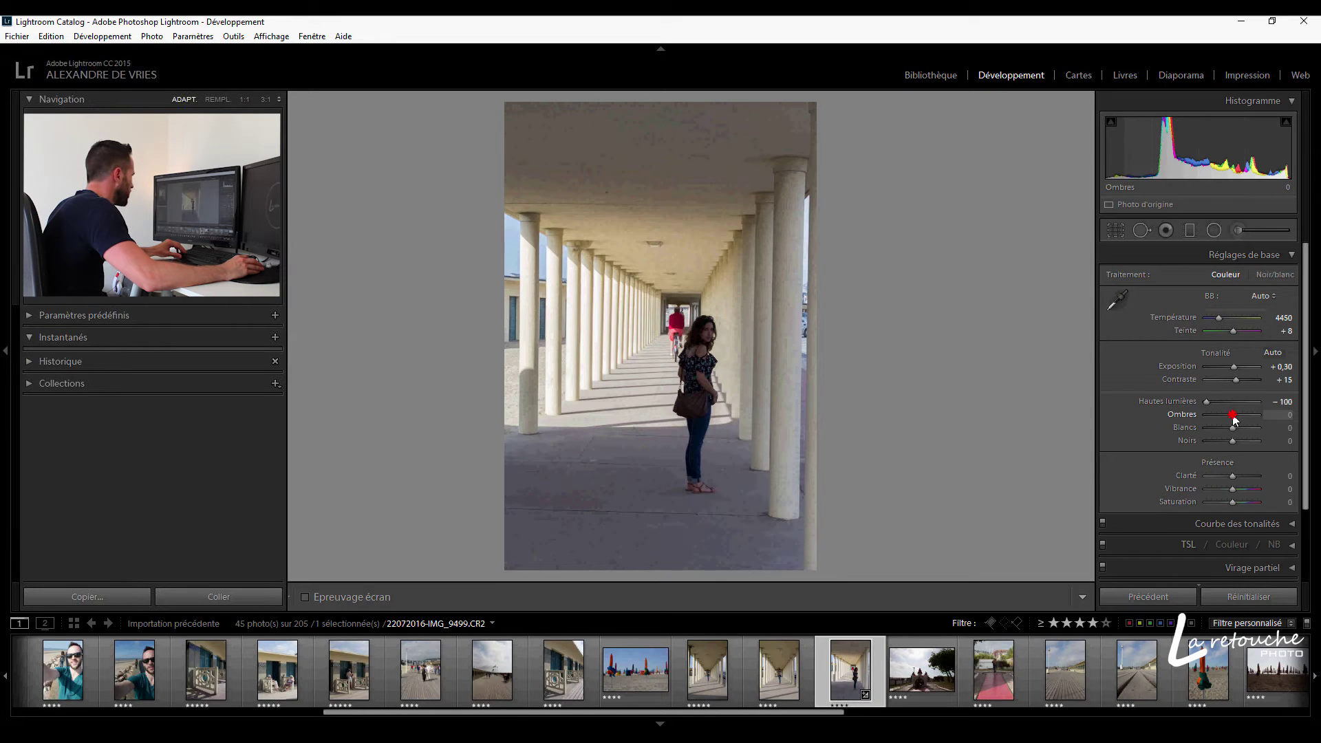
left_click_drag(1234, 420, 1270, 422)
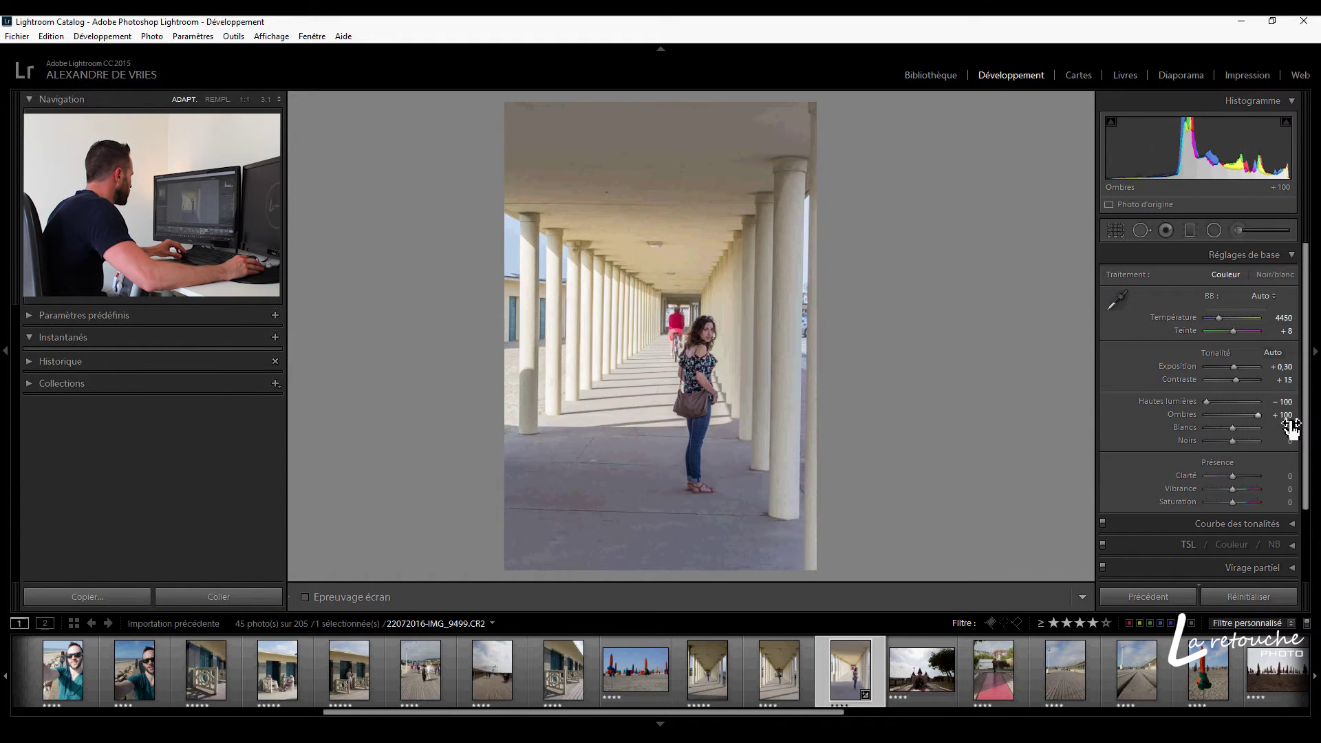
left_click_drag(1234, 427, 1235, 431)
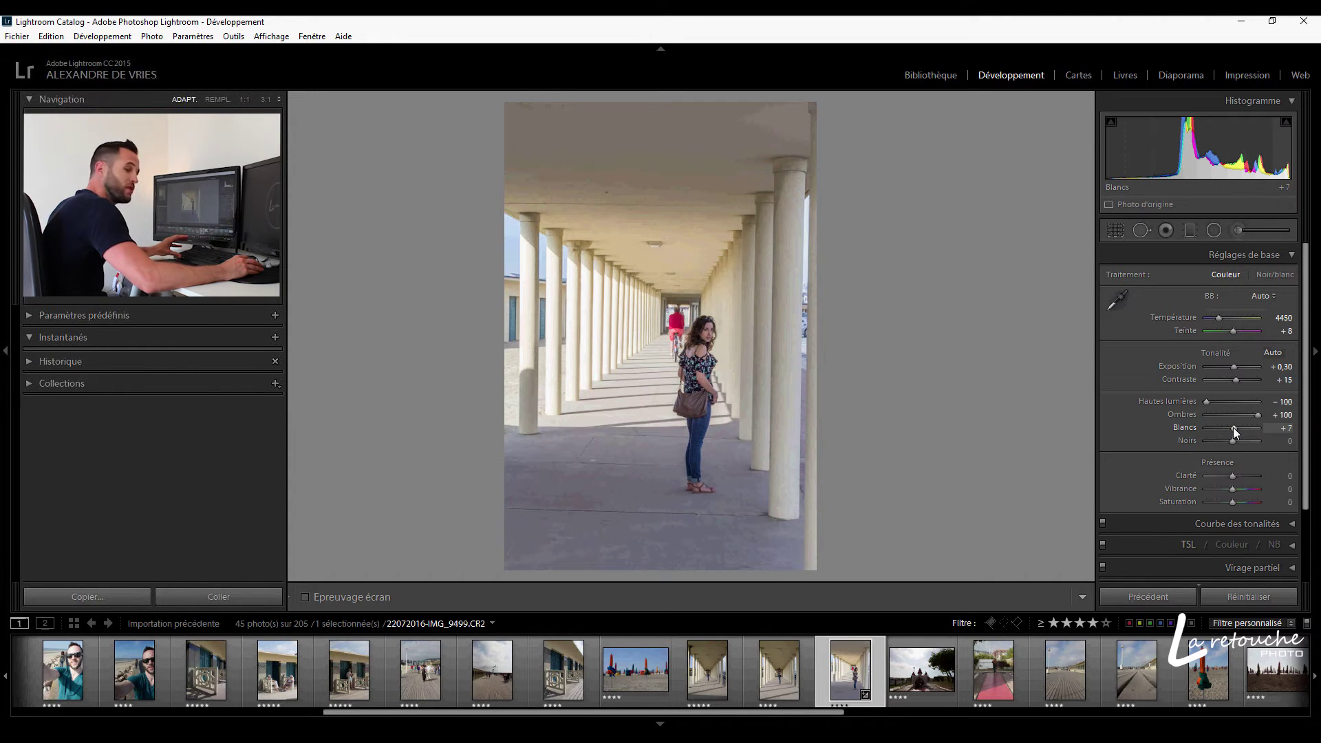
key("alt")
left_click_drag(1234, 427, 1242, 436)
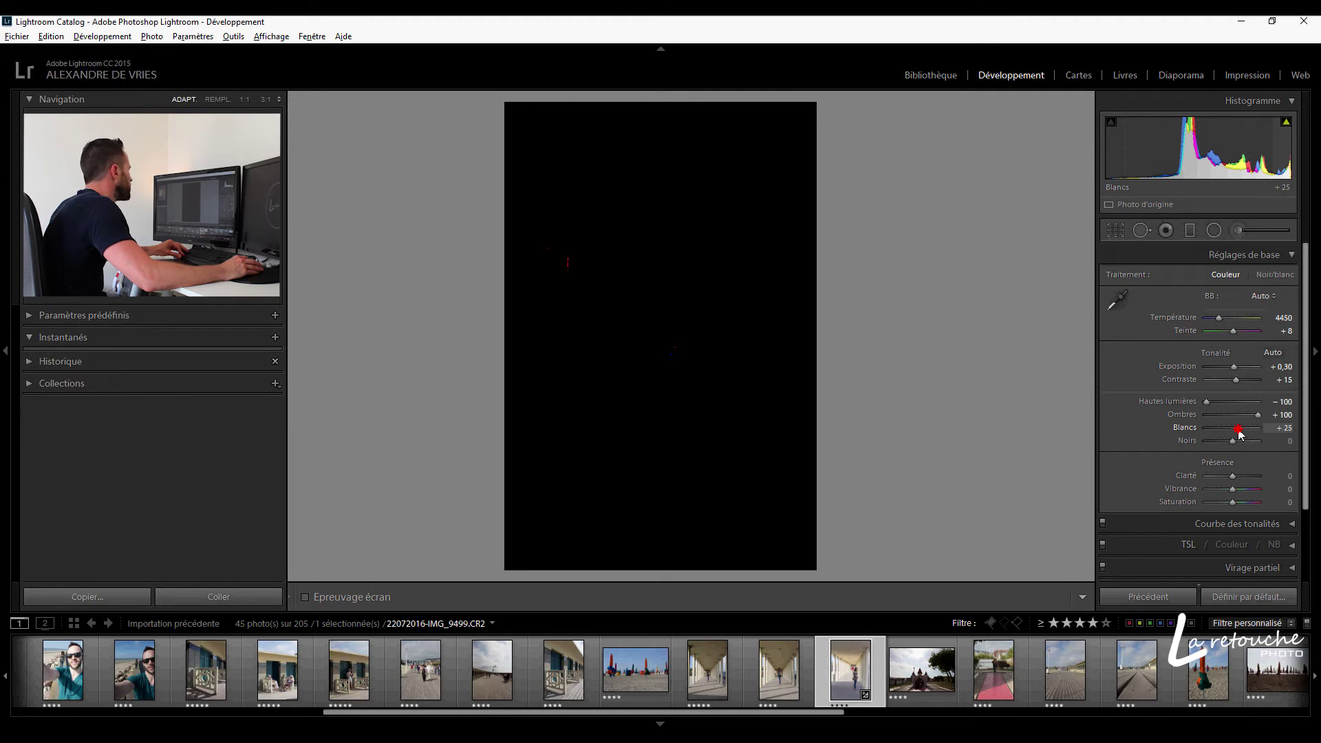
left_click_drag(1237, 429, 1237, 428)
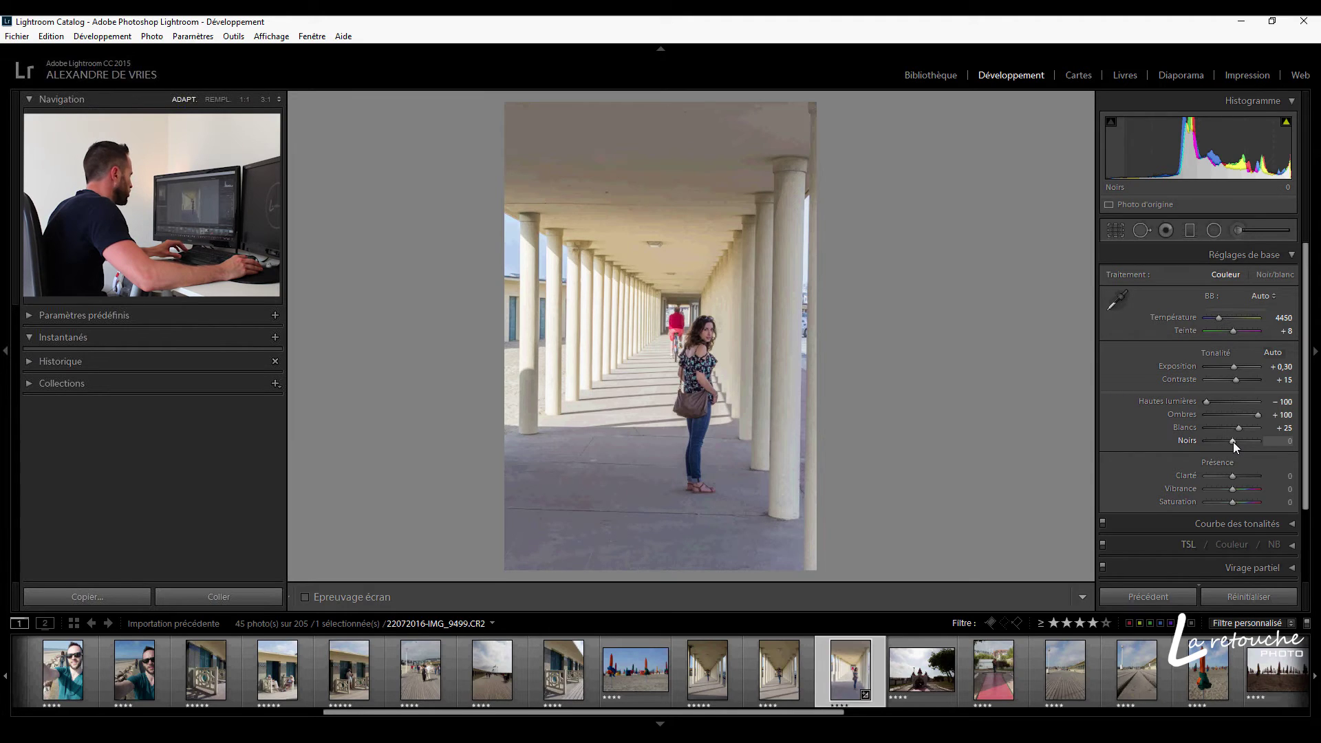
mouse_move(1233, 442)
left_mouse_down()
mouse_move(1214, 454)
mouse_move(1228, 458)
left_mouse_up()
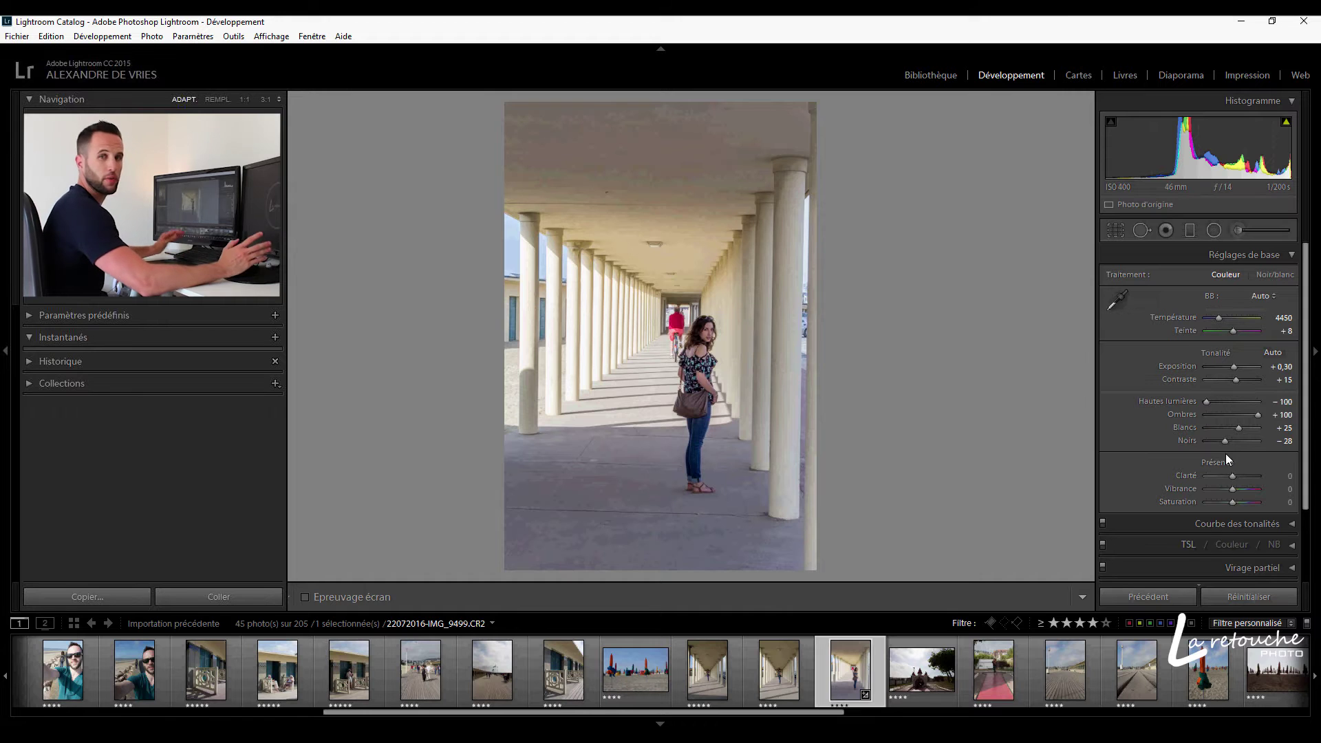
Raise clarity to +55, checking the woman and cyclist in close-up
left_click(723, 382)
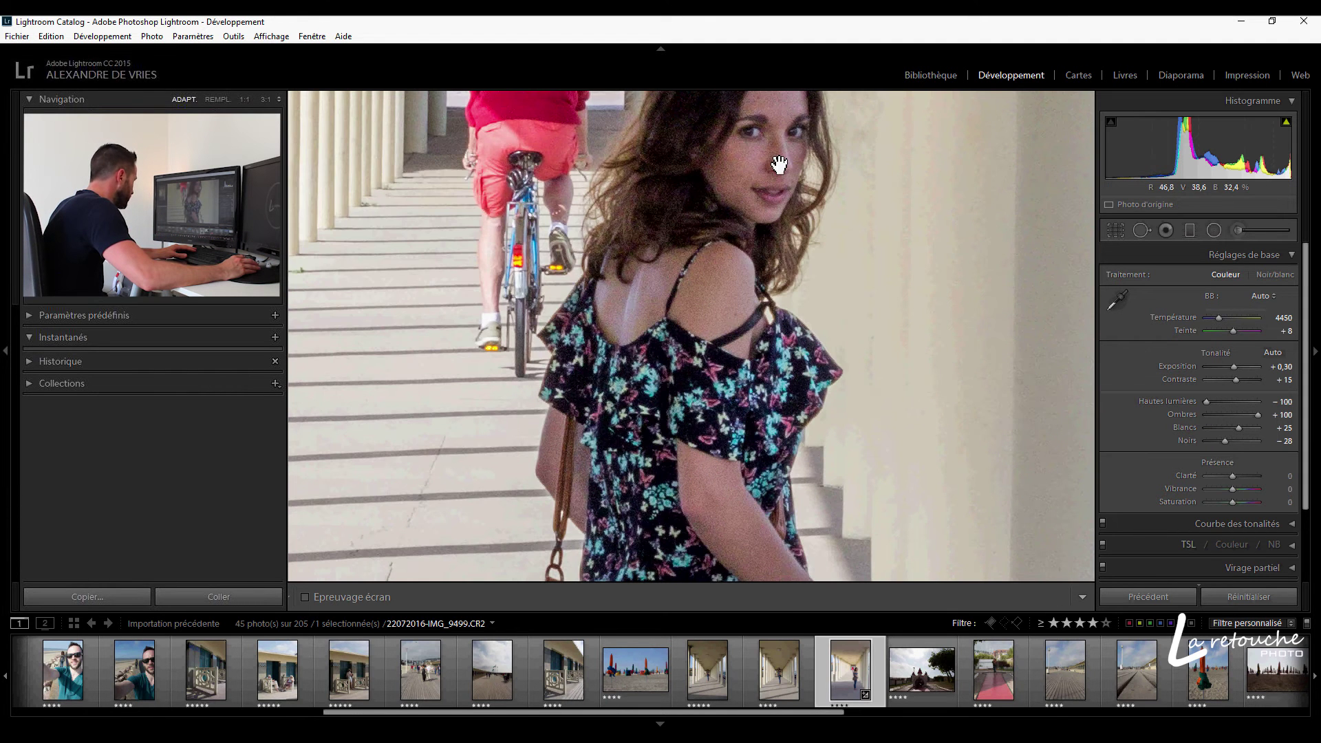
left_click(779, 164)
left_click_drag(1232, 476, 1247, 490)
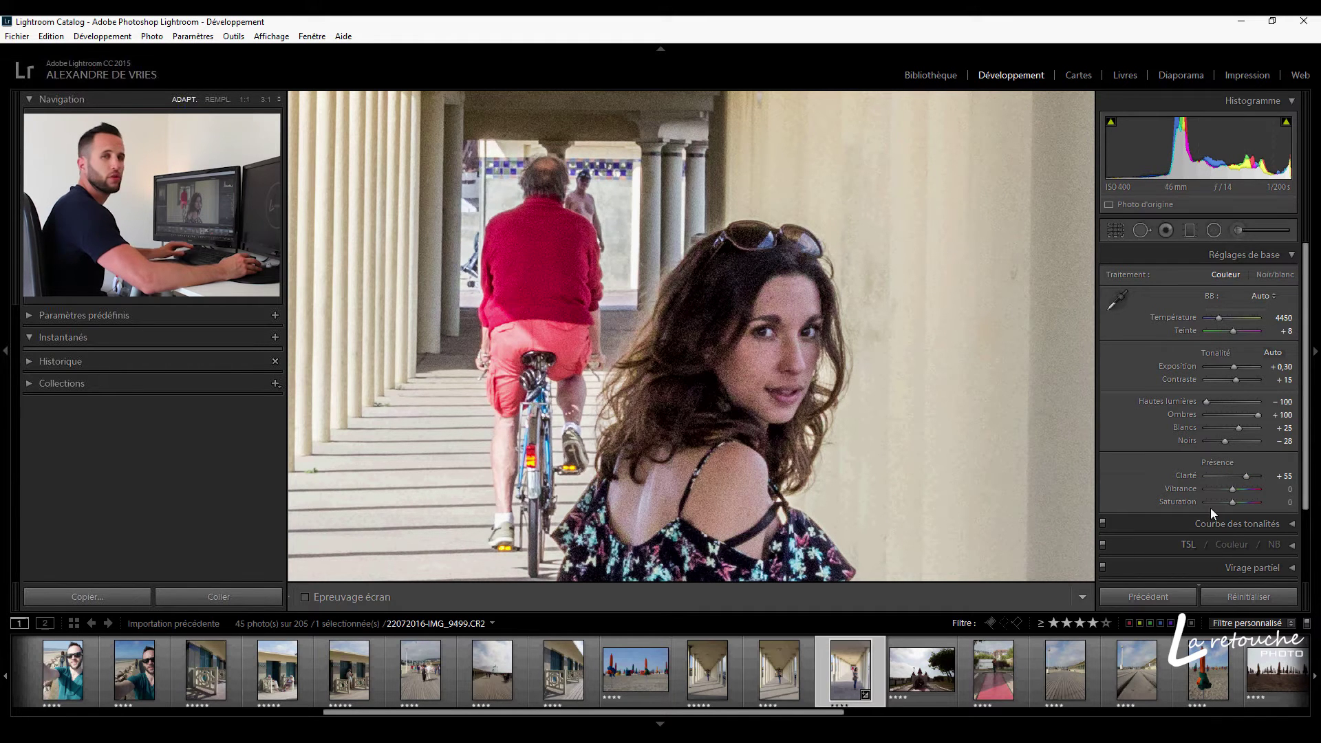
left_click(796, 312)
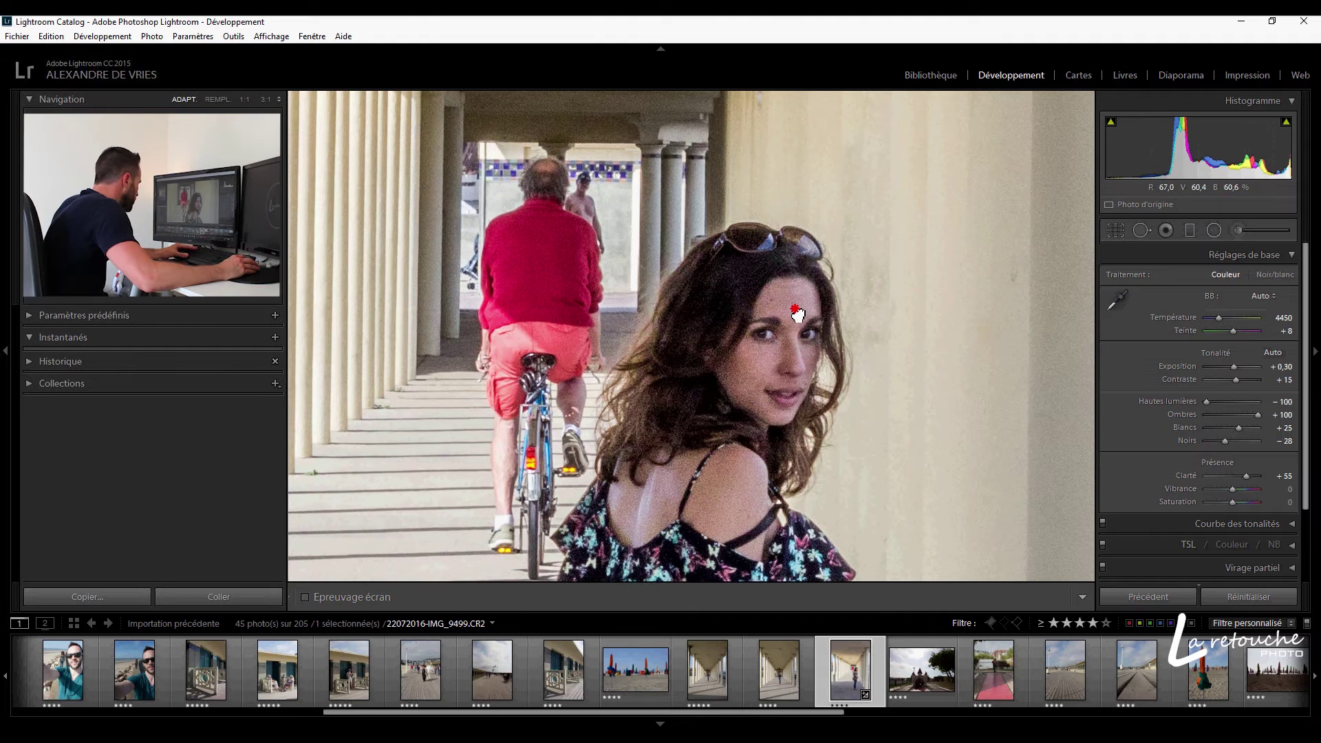
mouse_move(796, 312)
left_mouse_down()
mouse_move(655, 450)
mouse_move(745, 291)
left_mouse_up()
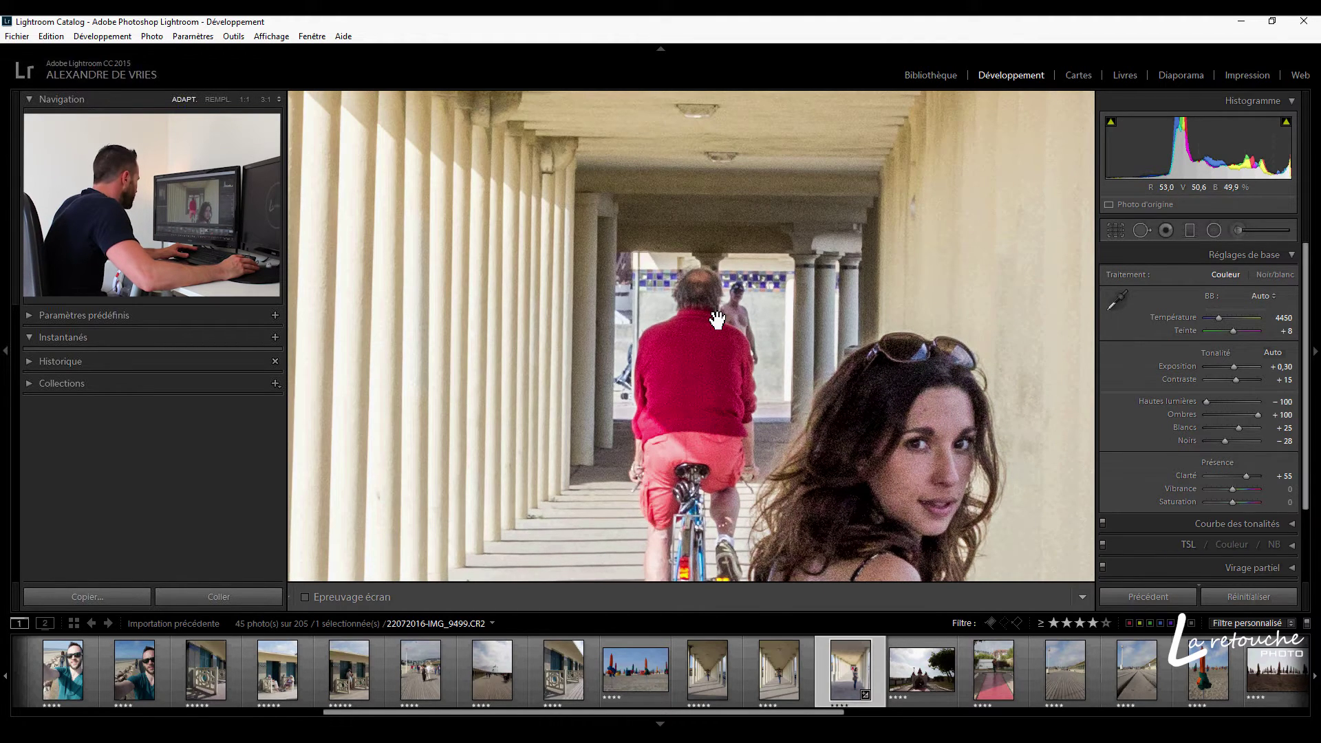
left_click_drag(1067, 487, 899, 356)
left_click(899, 356)
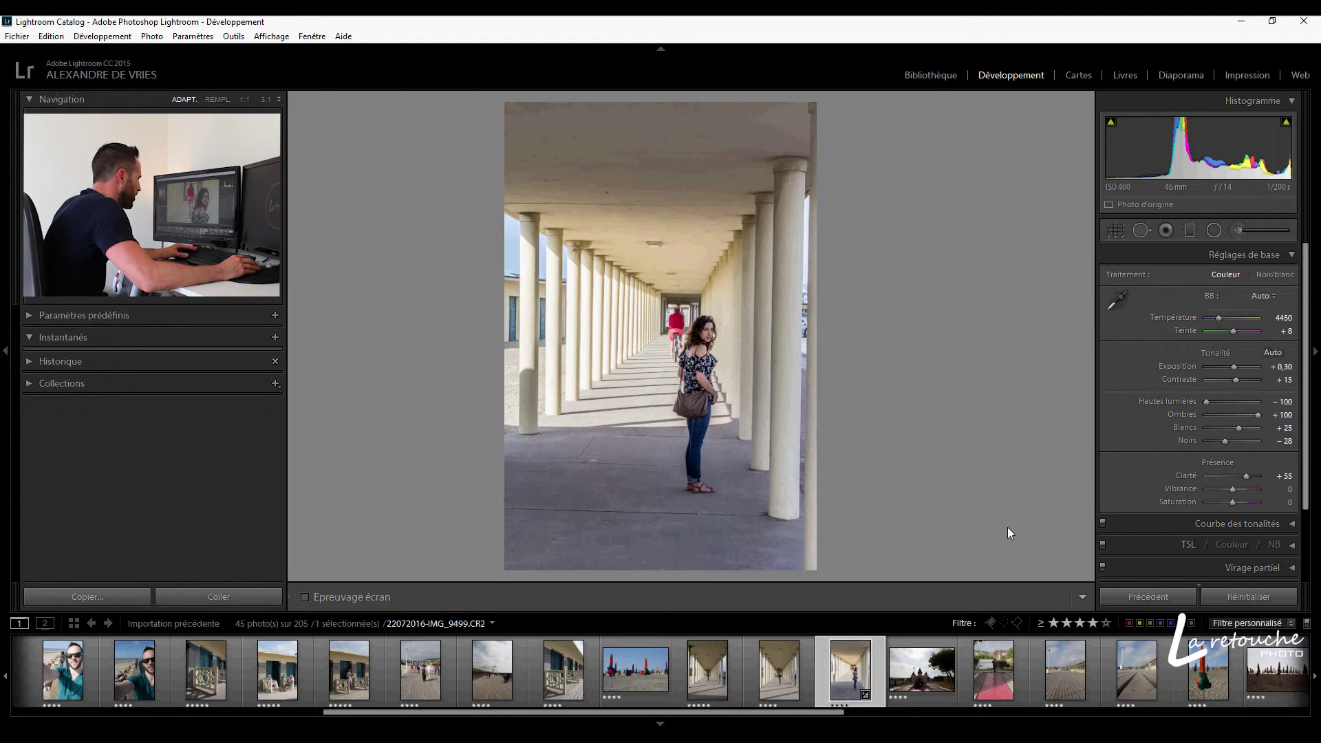
left_click(791, 378)
mouse_move(981, 412)
left_mouse_down()
mouse_move(802, 412)
mouse_move(823, 470)
left_mouse_up()
Try boosting vibrance and saturation, then reset both to 0 and collapse the Basic panel
left_click_drag(1232, 489, 1240, 490)
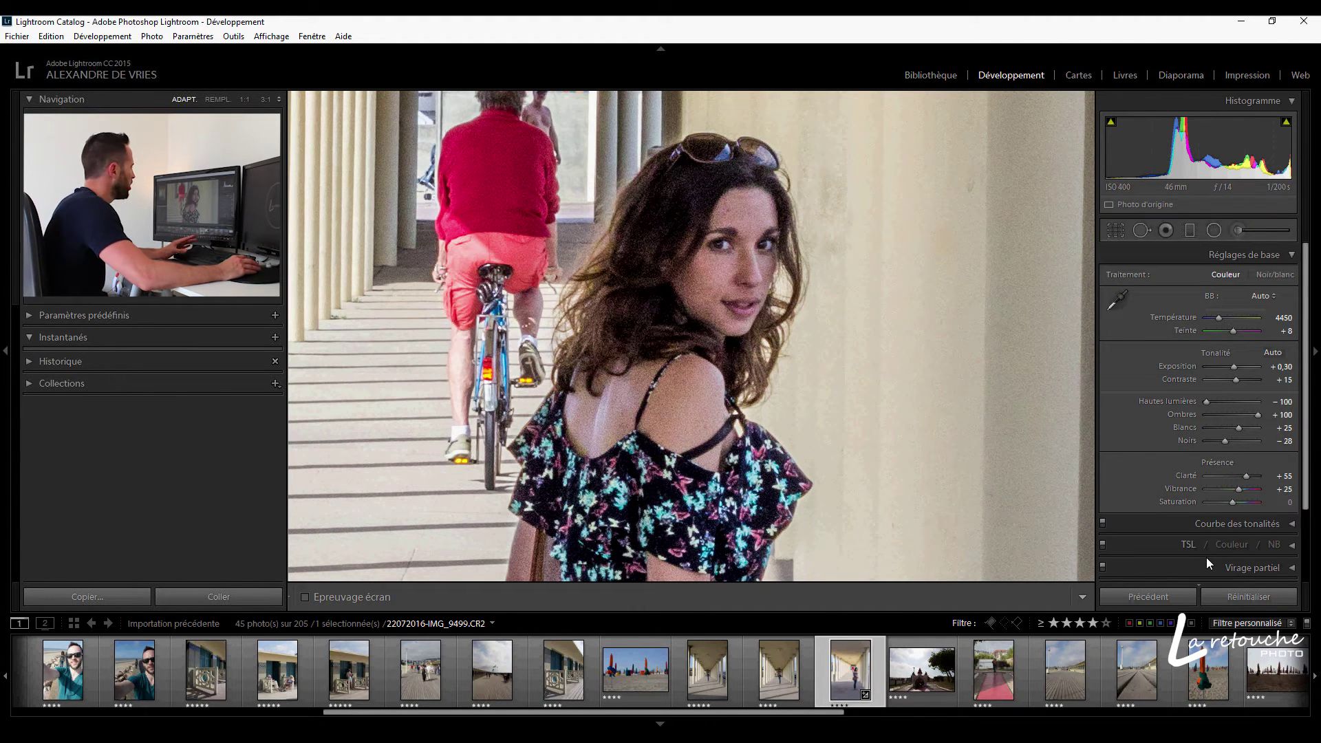
left_click(819, 436)
left_click_drag(1232, 502, 1259, 509)
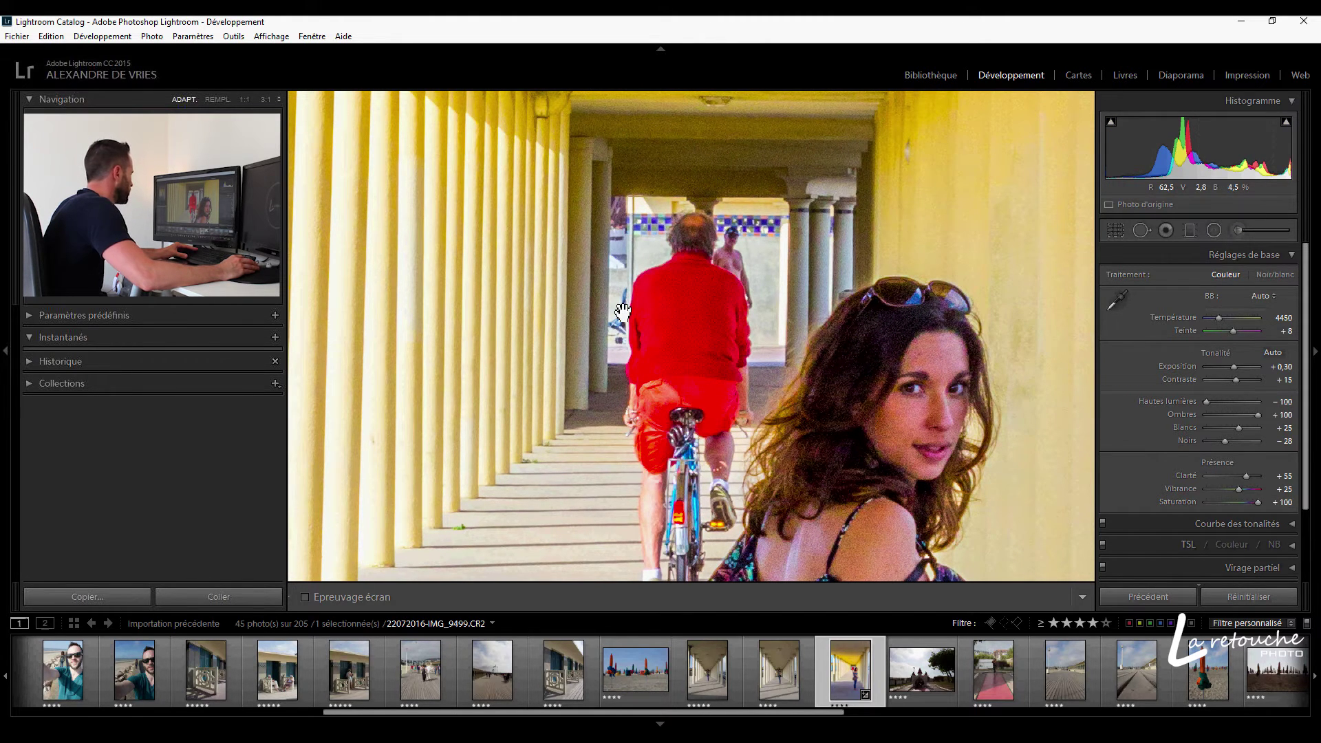
left_click(729, 333)
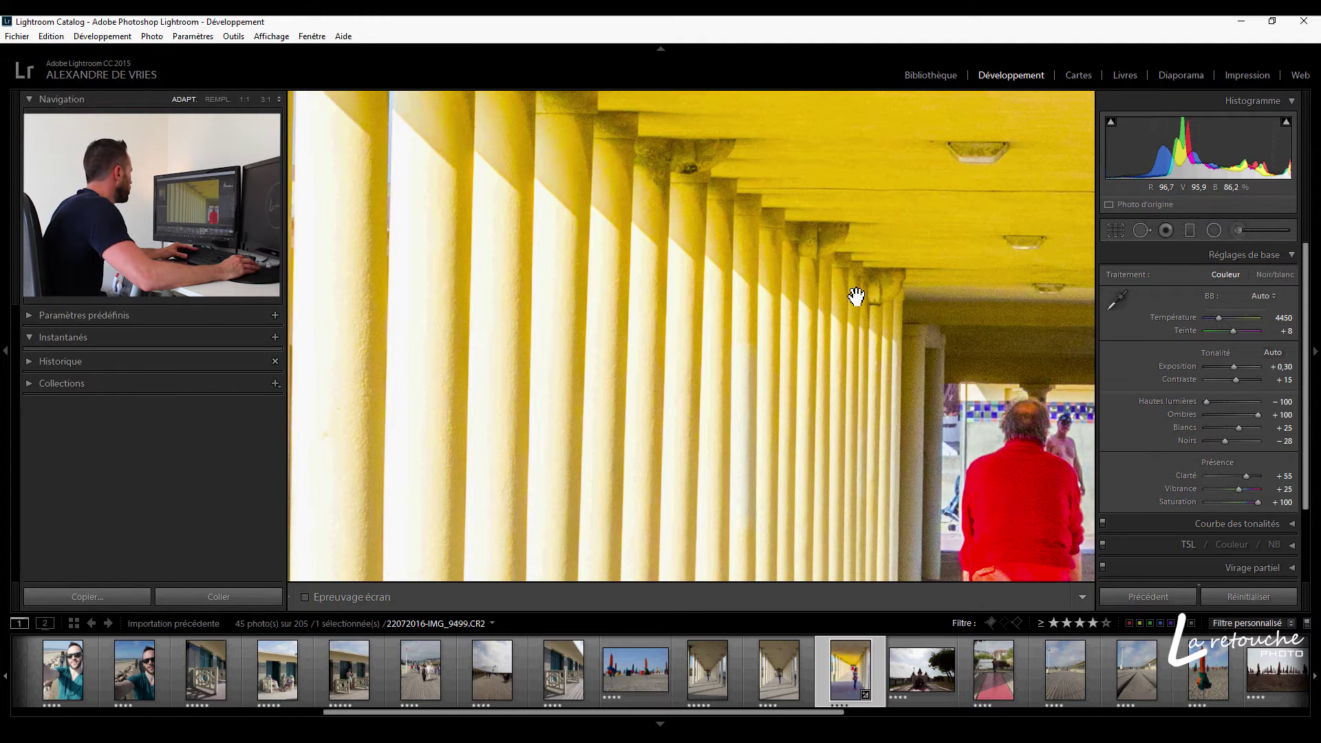
left_click(1014, 360)
left_click_drag(1017, 360, 743, 265)
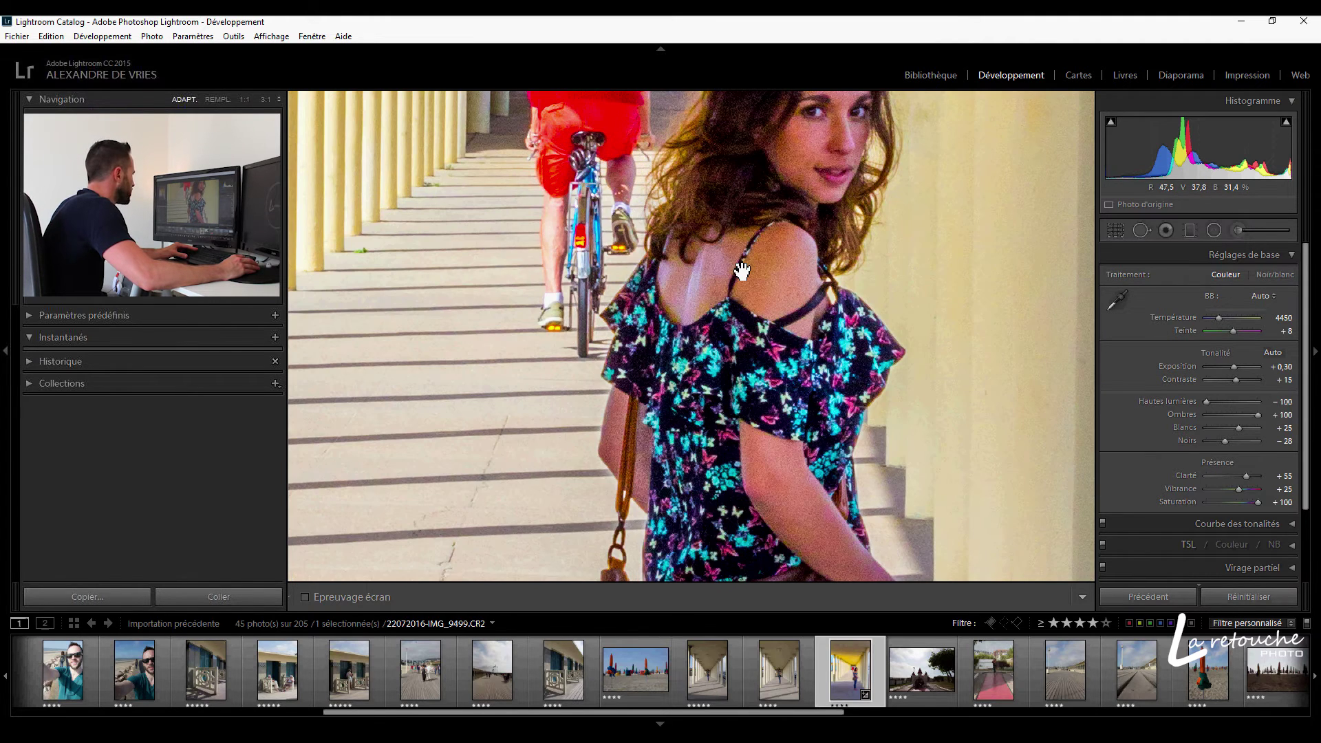
left_click_drag(929, 448, 970, 412)
left_click(970, 413)
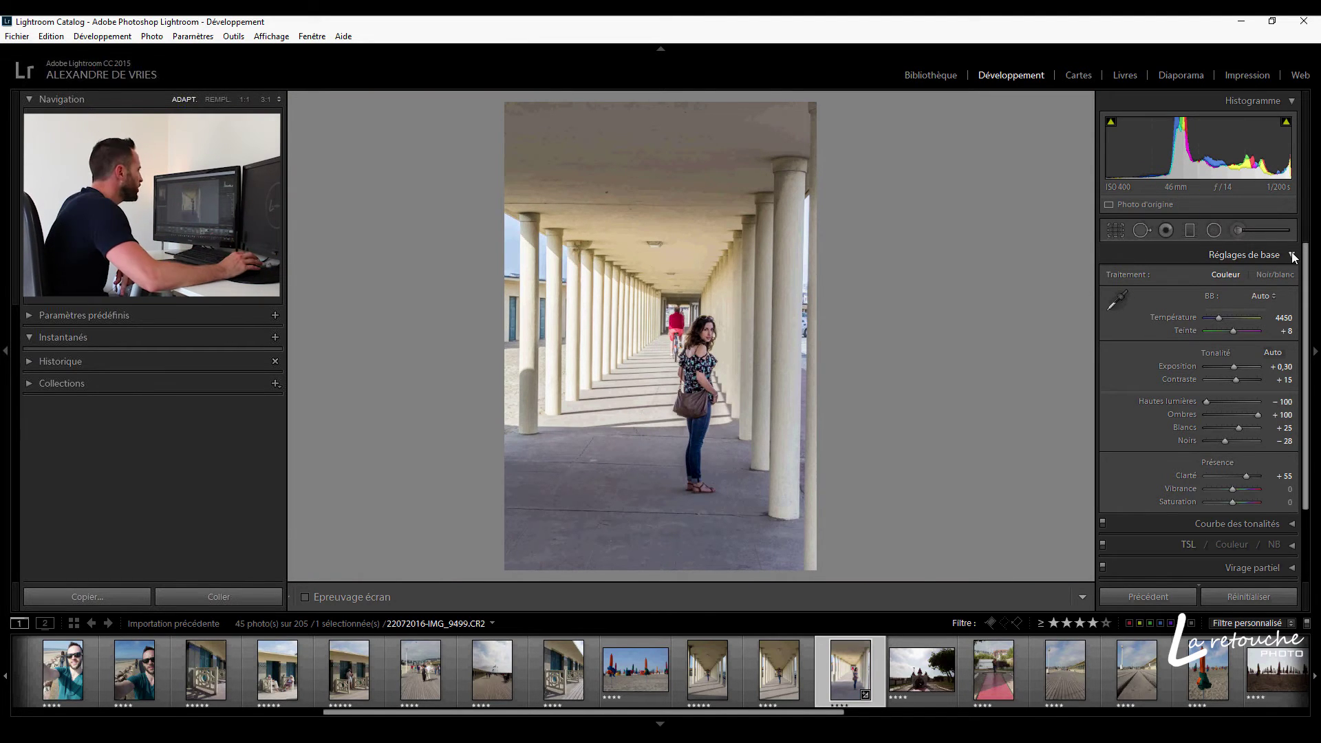
left_click(1292, 255)
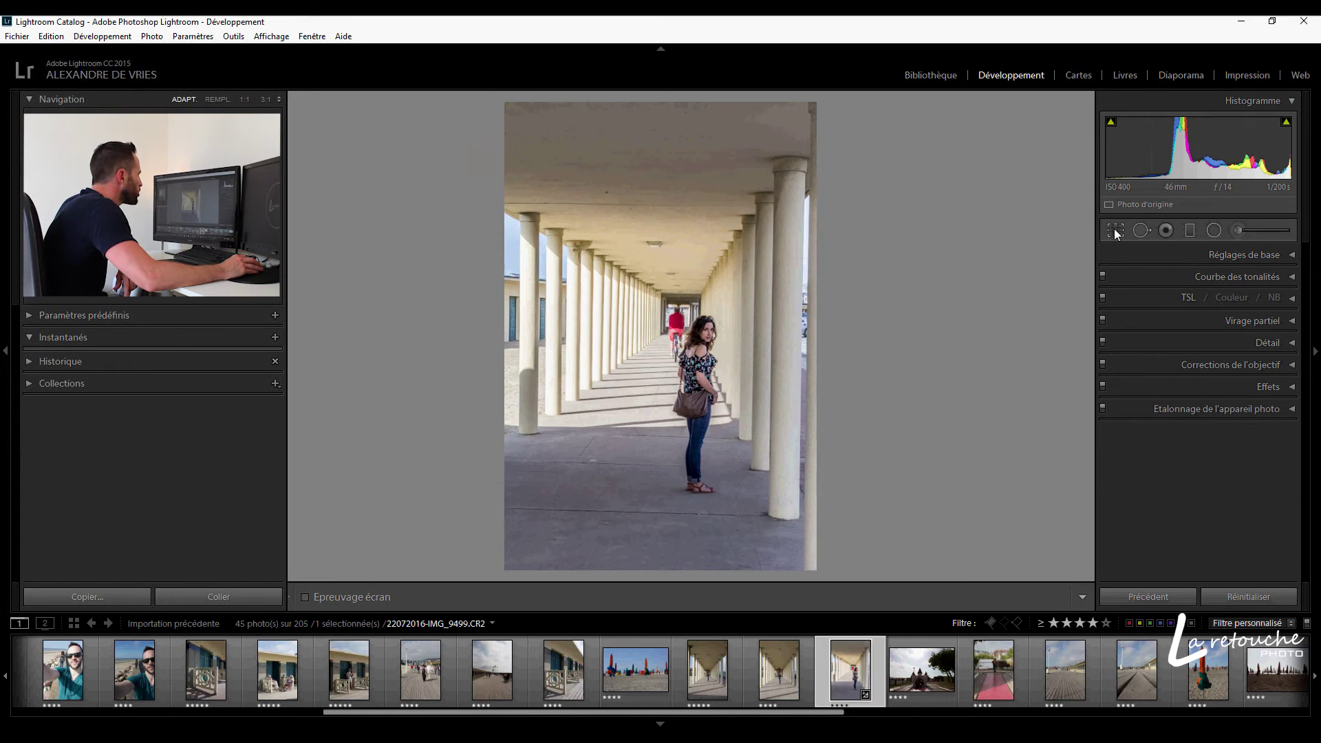
left_click(1115, 231)
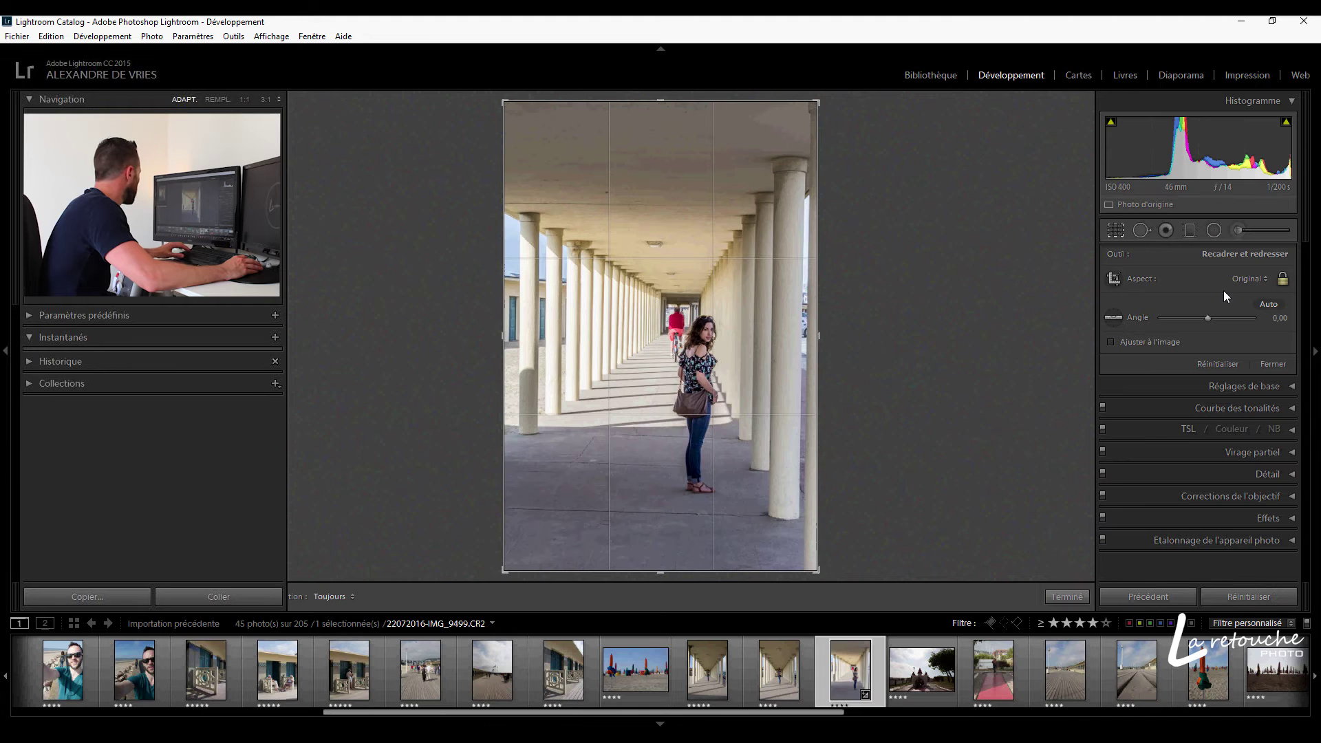
Shrink the crop frame evenly around the centre, reposition the image, and apply the crop
left_click_drag(818, 570, 802, 555)
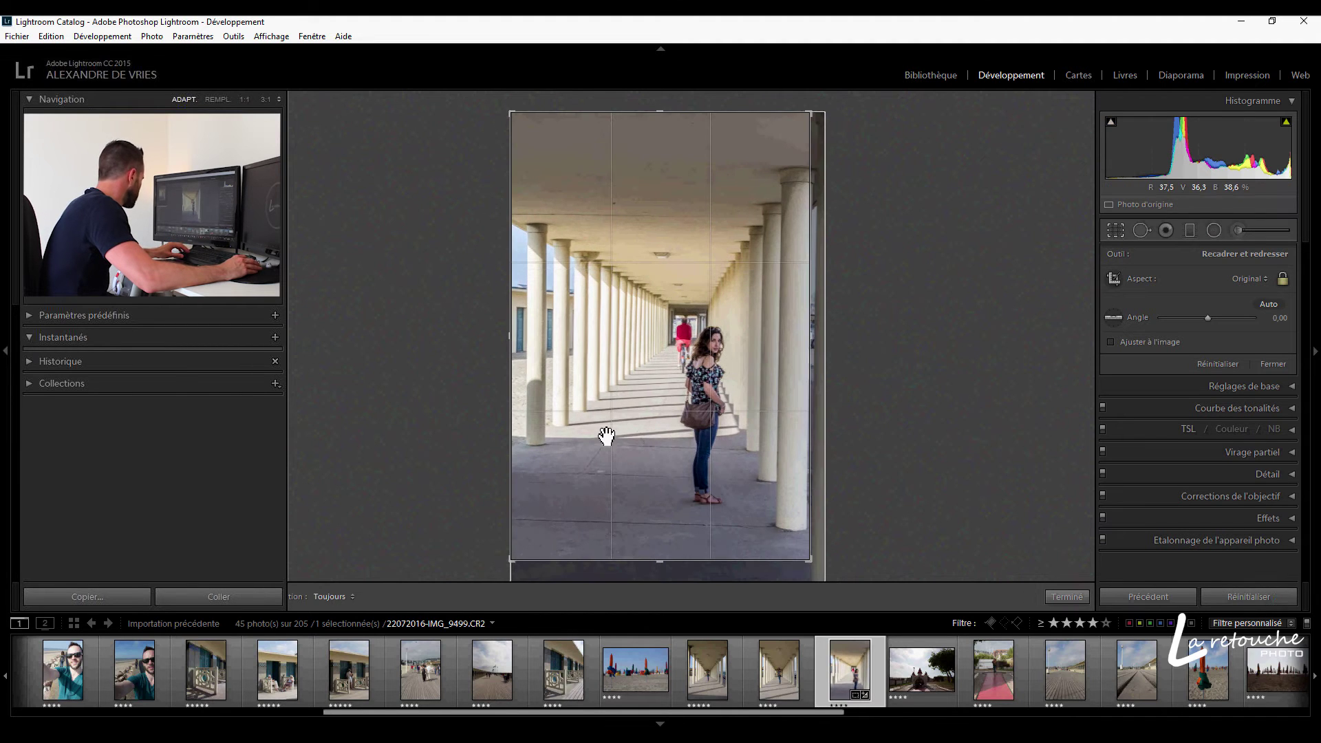
left_click_drag(757, 463, 775, 418)
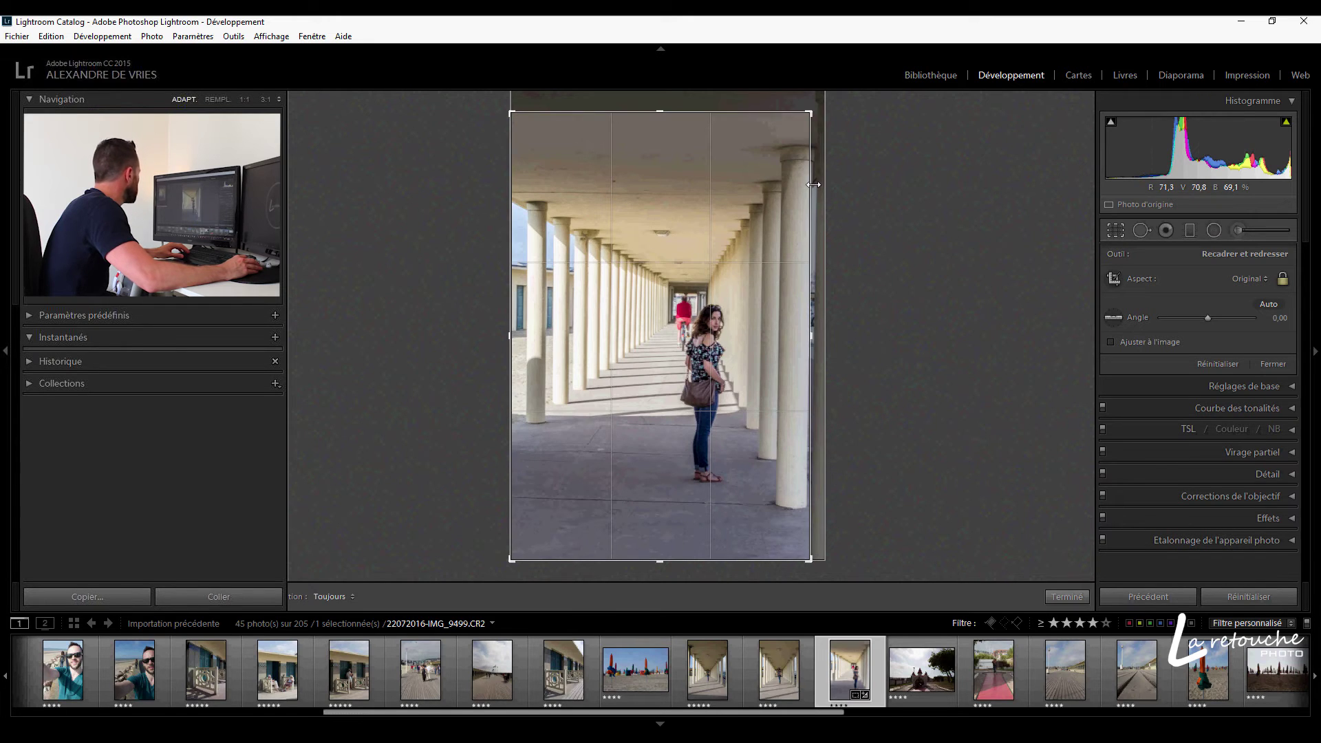
key("shift")
left_click_drag(814, 141, 804, 124)
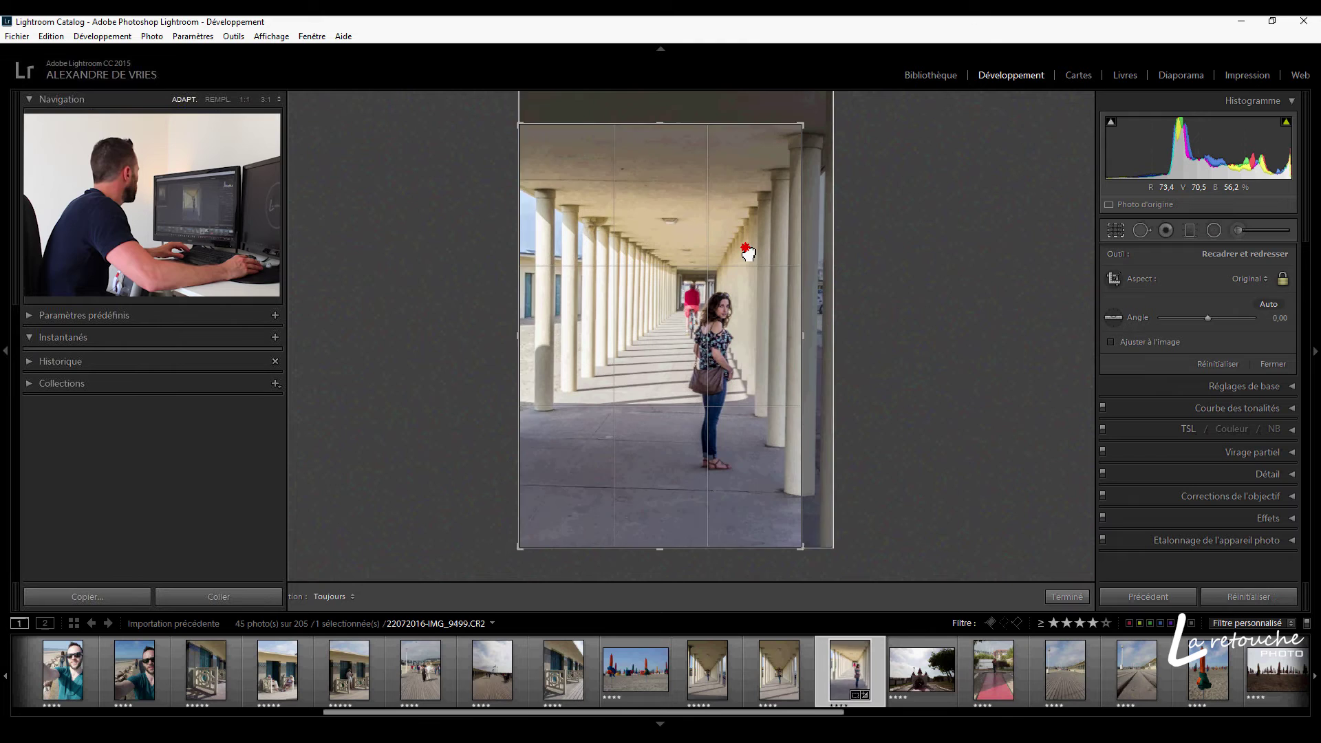
double_click(747, 252)
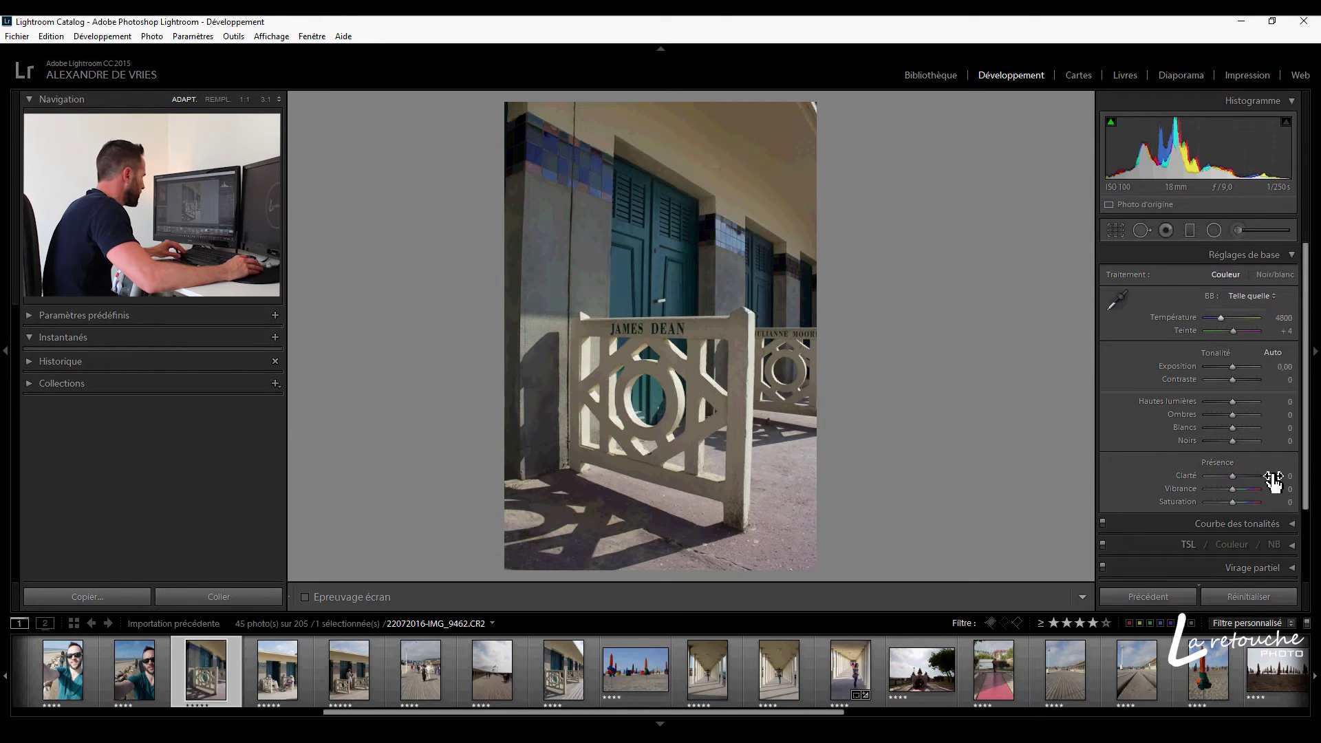
Give the JAMES DEAN fence photo exposure +0,15, contrast +45 and highlights −100
left_click_drag(1232, 367, 1239, 370)
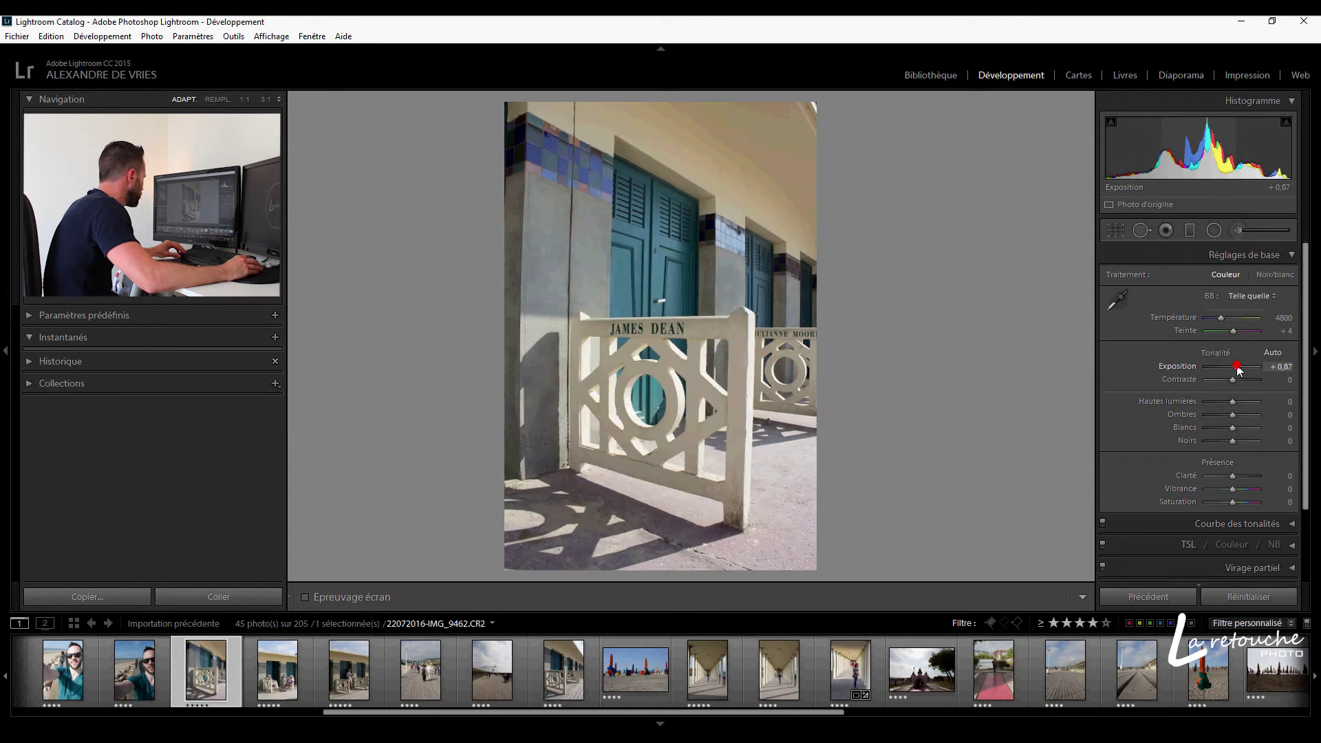
left_click(1279, 367)
type("0")
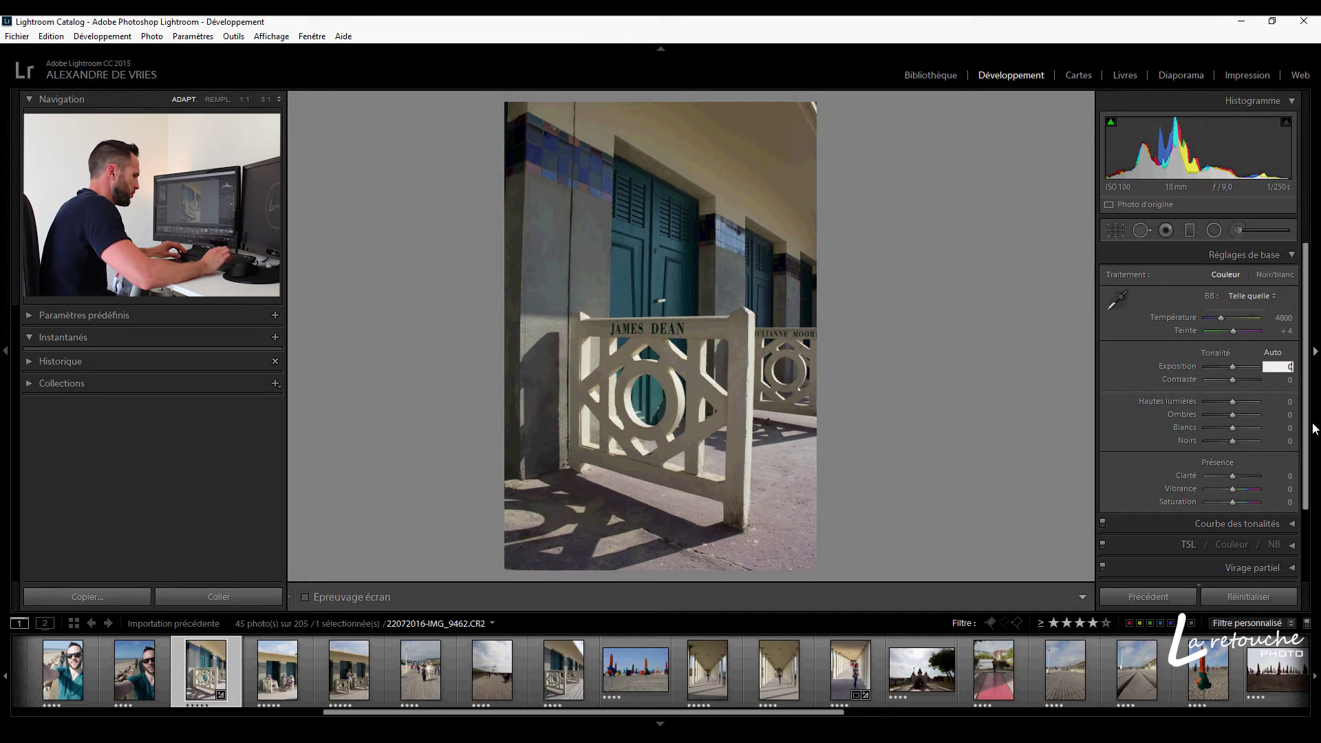
type(",15")
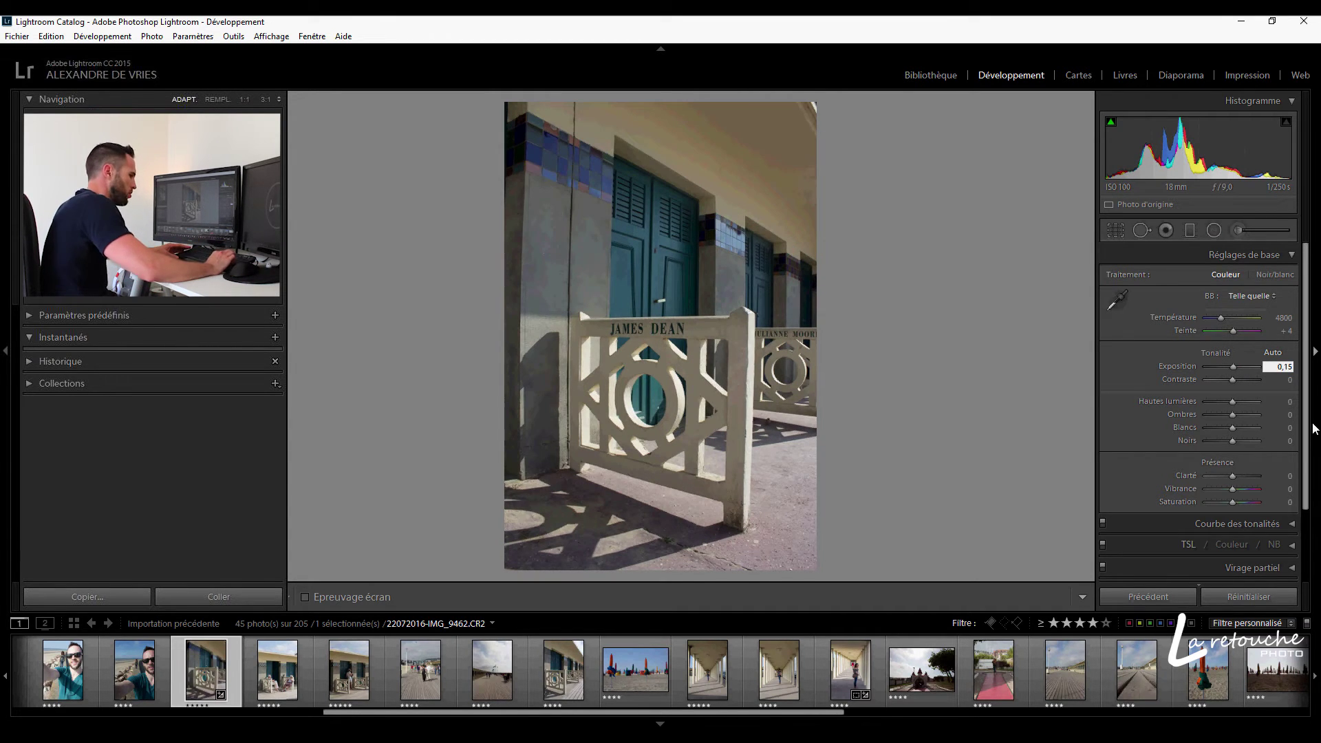
key("Tab")
left_click_drag(1232, 380, 1253, 390)
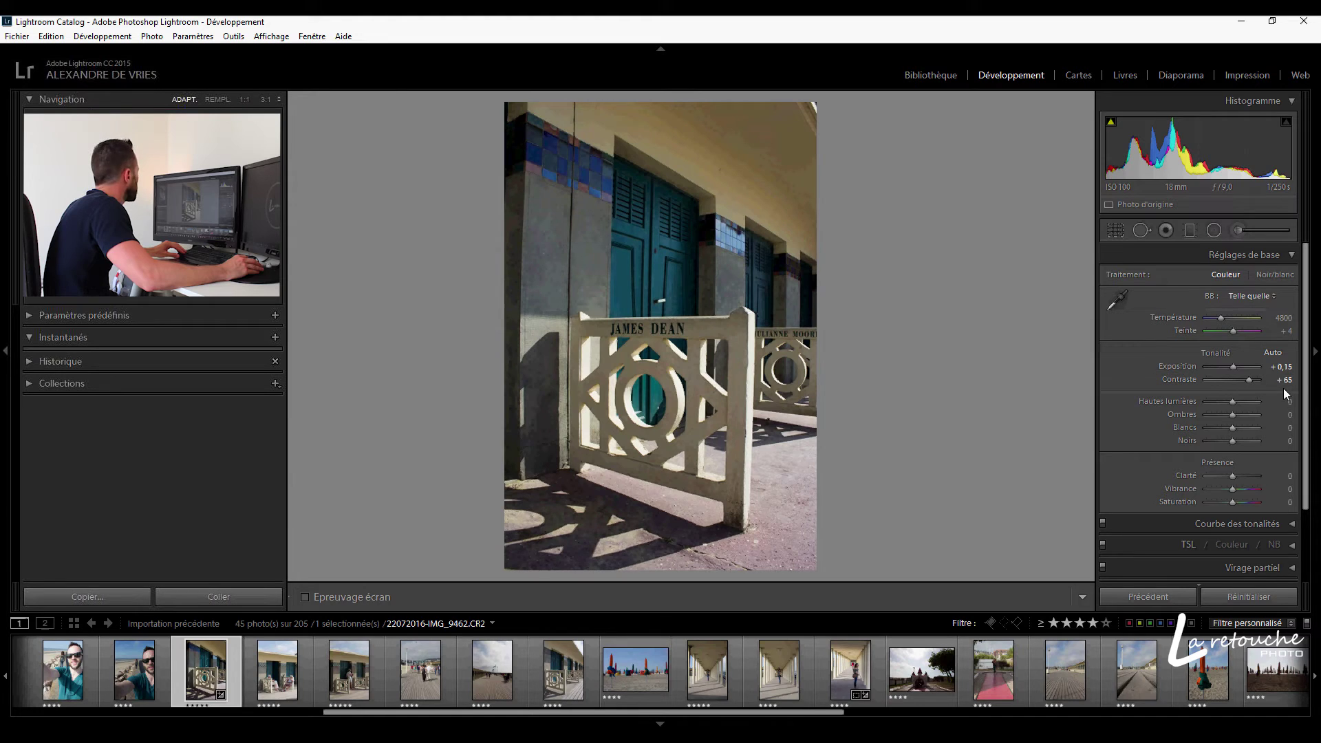
left_click(1283, 384)
type("45")
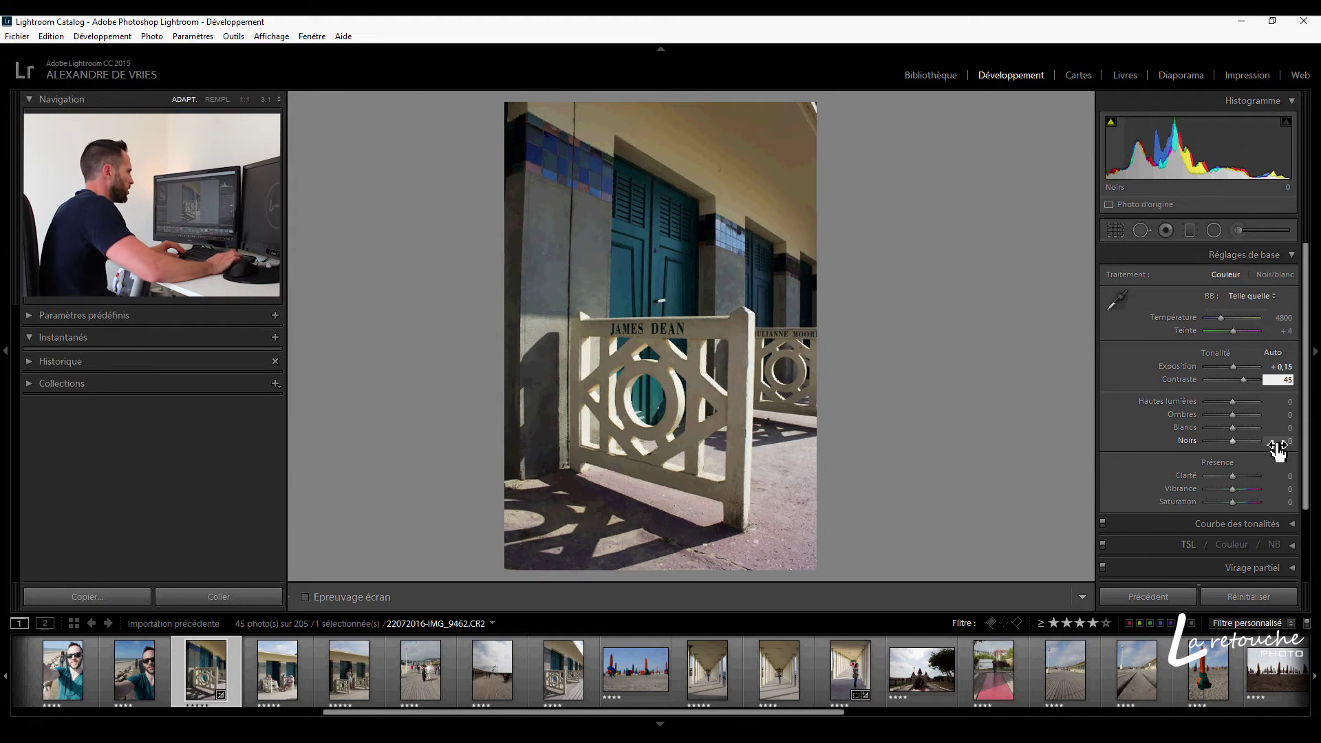
key("Tab")
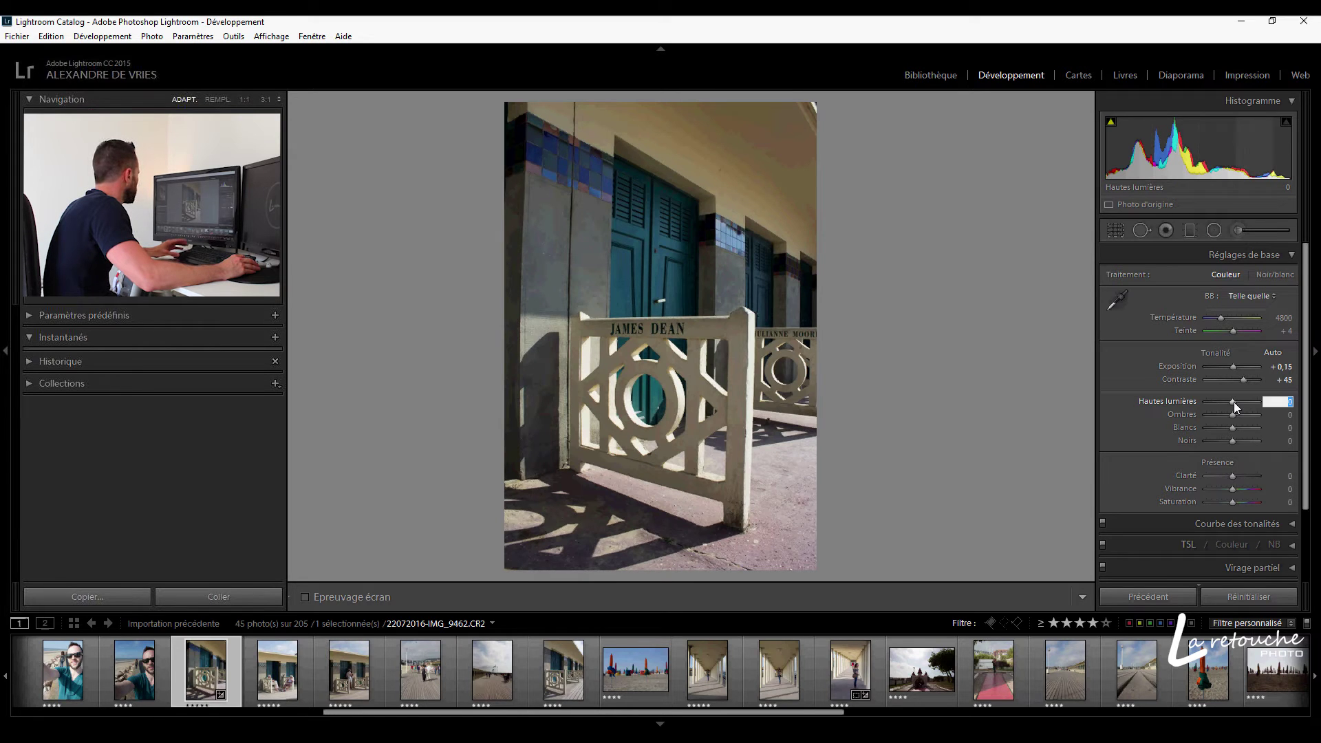
left_click(704, 390)
left_click_drag(1233, 401, 1200, 403)
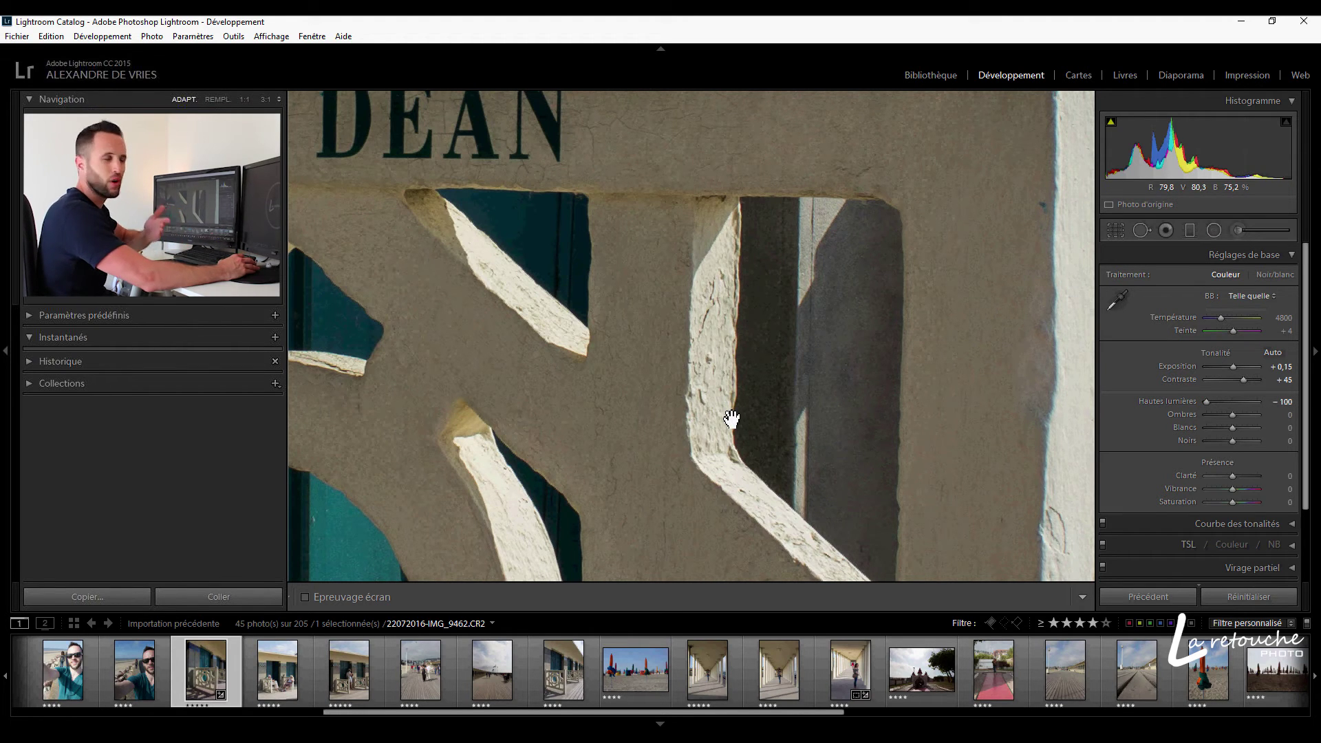
Lift the cabin photo's shadows to +100, inspecting the fence and shadowed ground
scroll(778, 413, "up", 2)
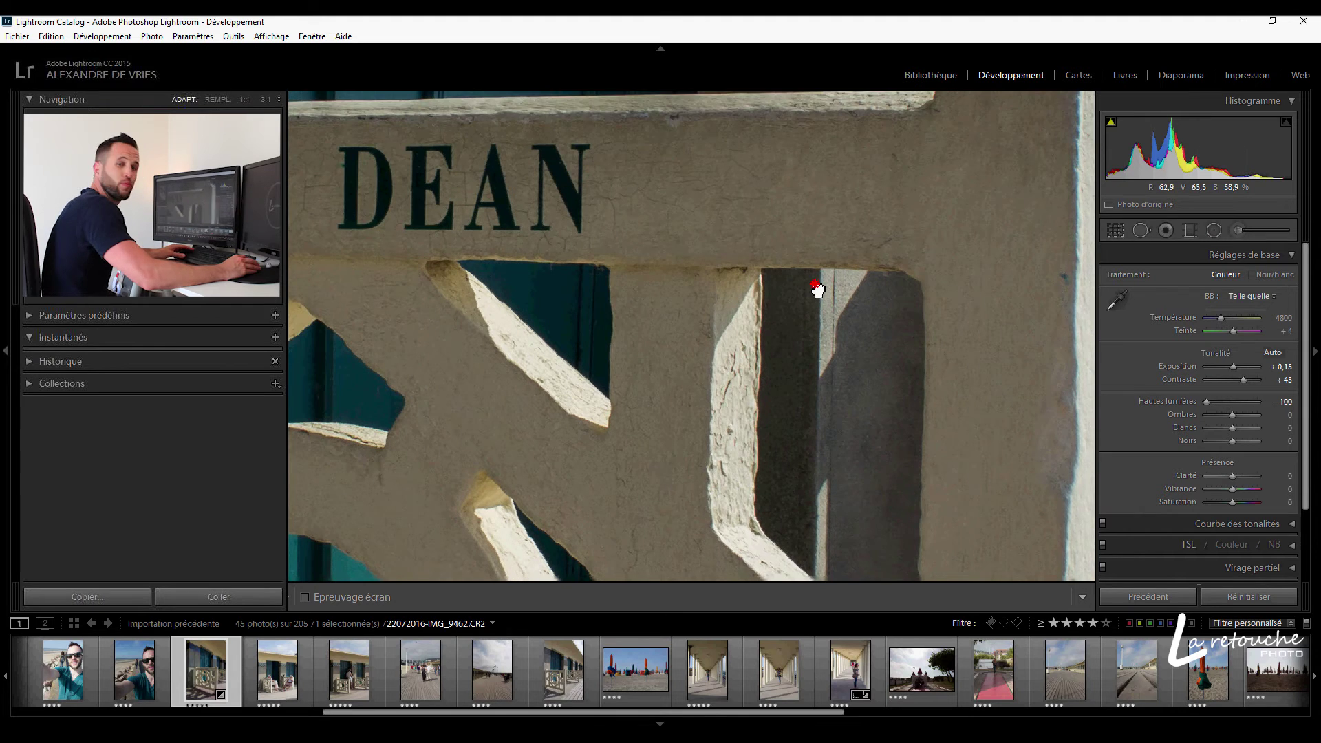
left_click_drag(816, 286, 823, 278)
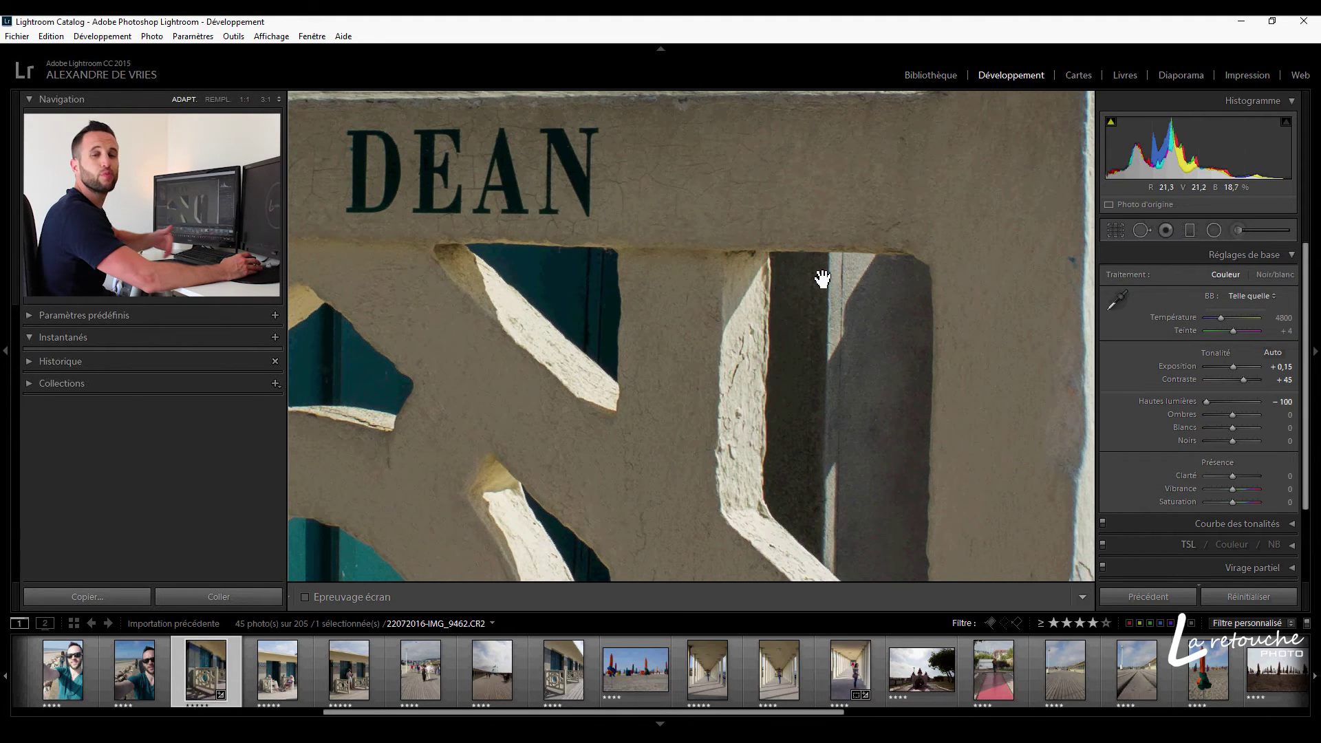
left_click(623, 386)
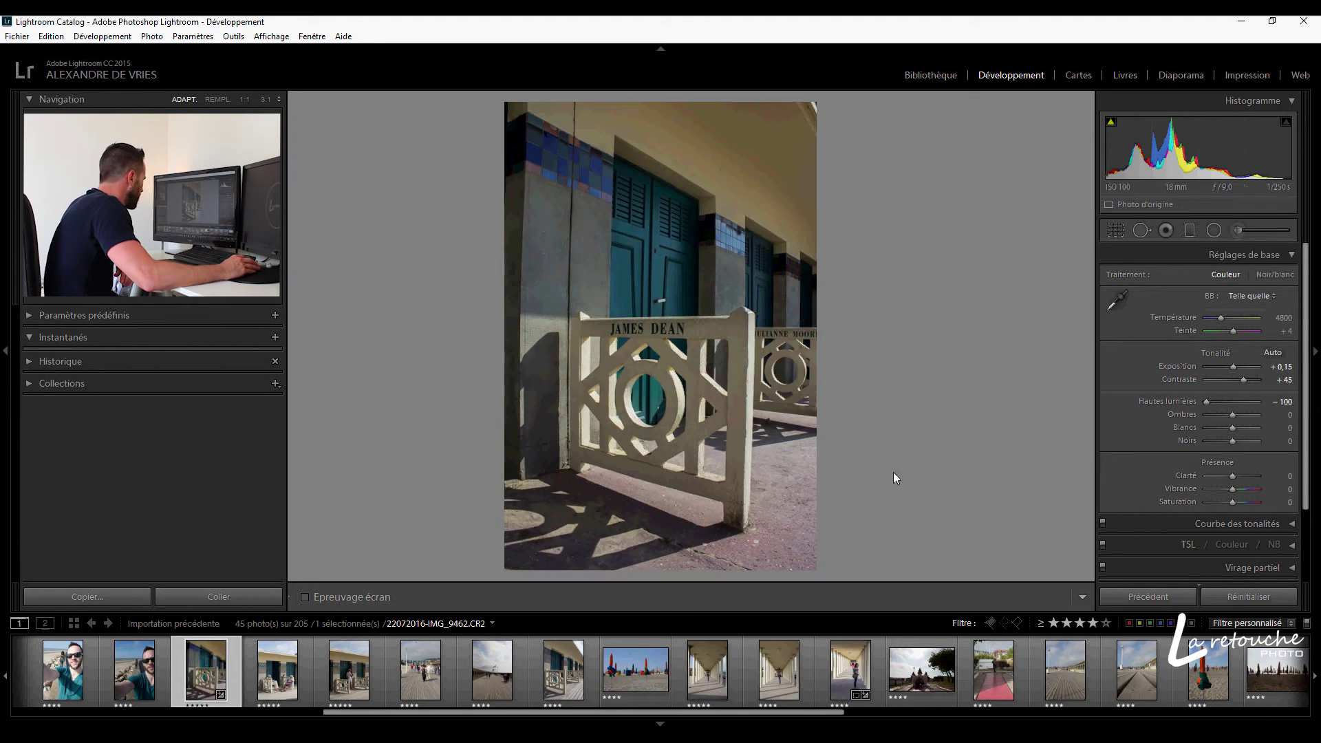
left_click_drag(1232, 415, 1310, 424)
left_click(711, 509)
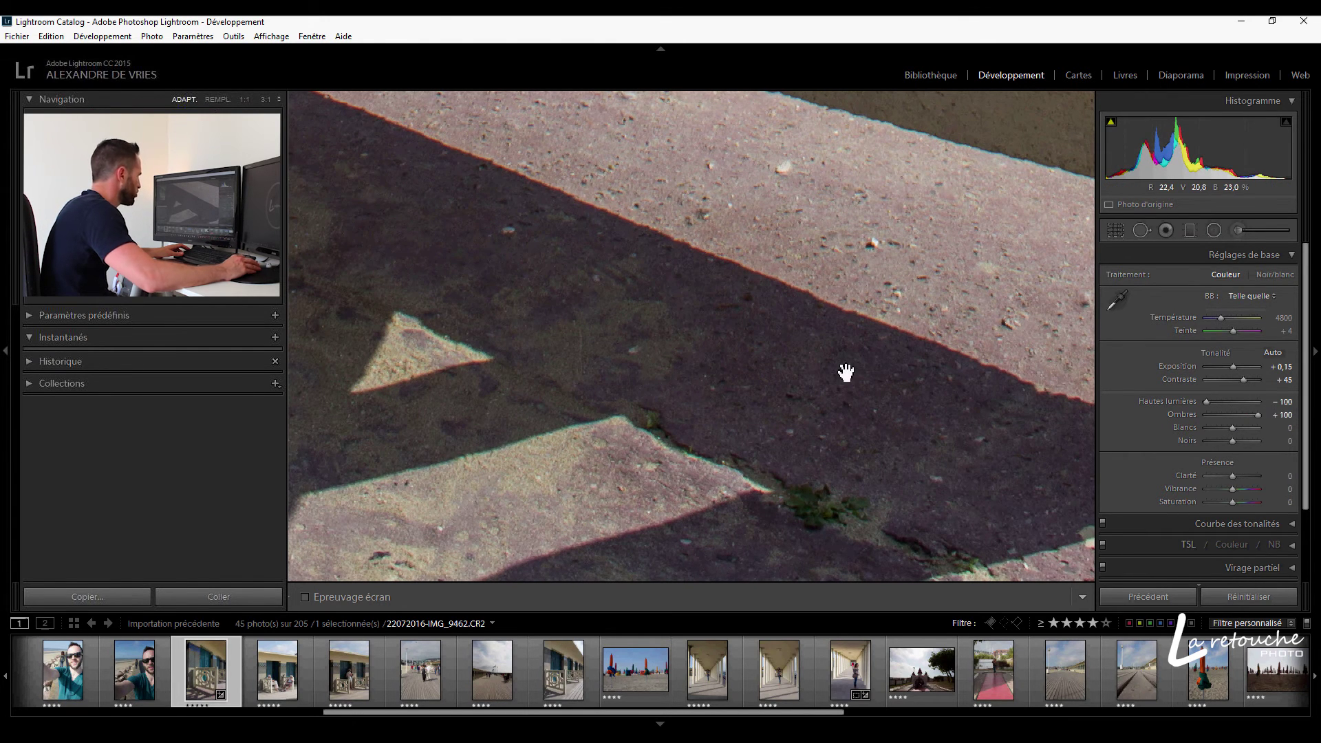
left_click(845, 372)
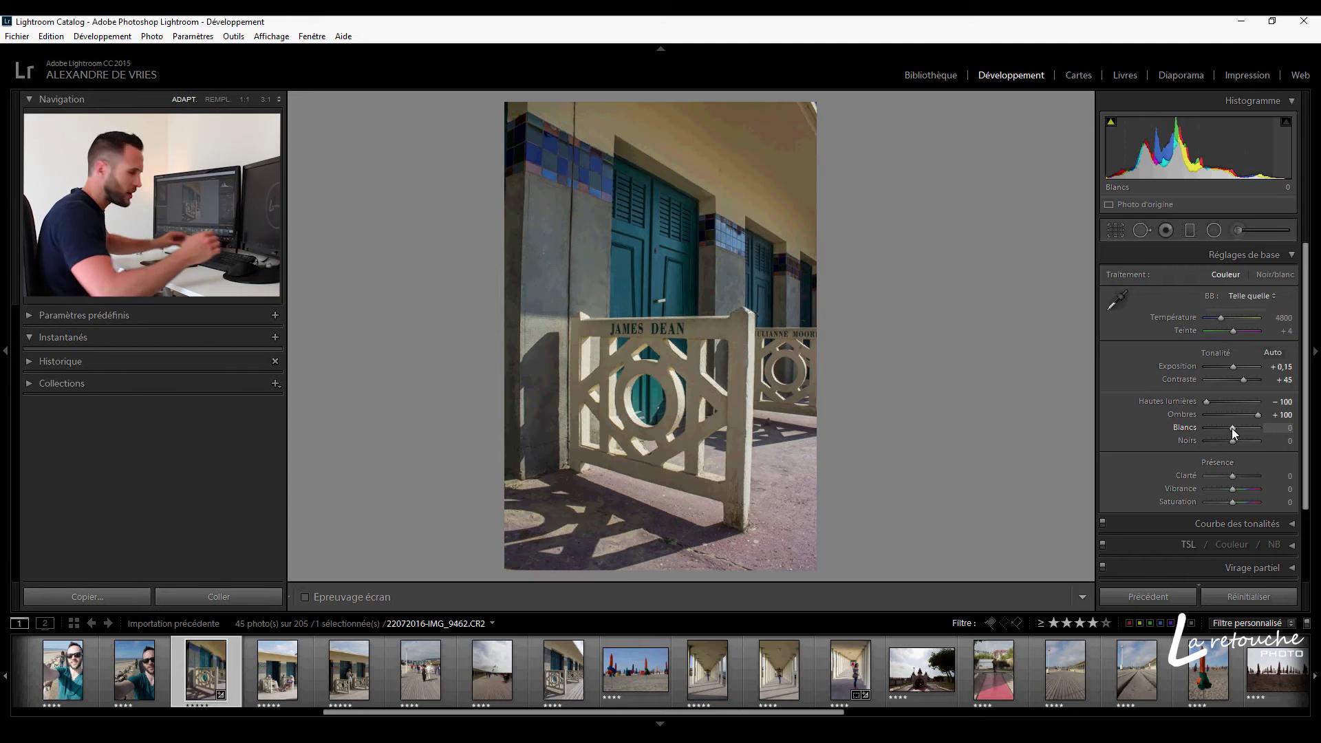
Set whites to +45 and blacks to +7 using the clipping preview
key("alt")
left_click_drag(1232, 428, 1247, 432)
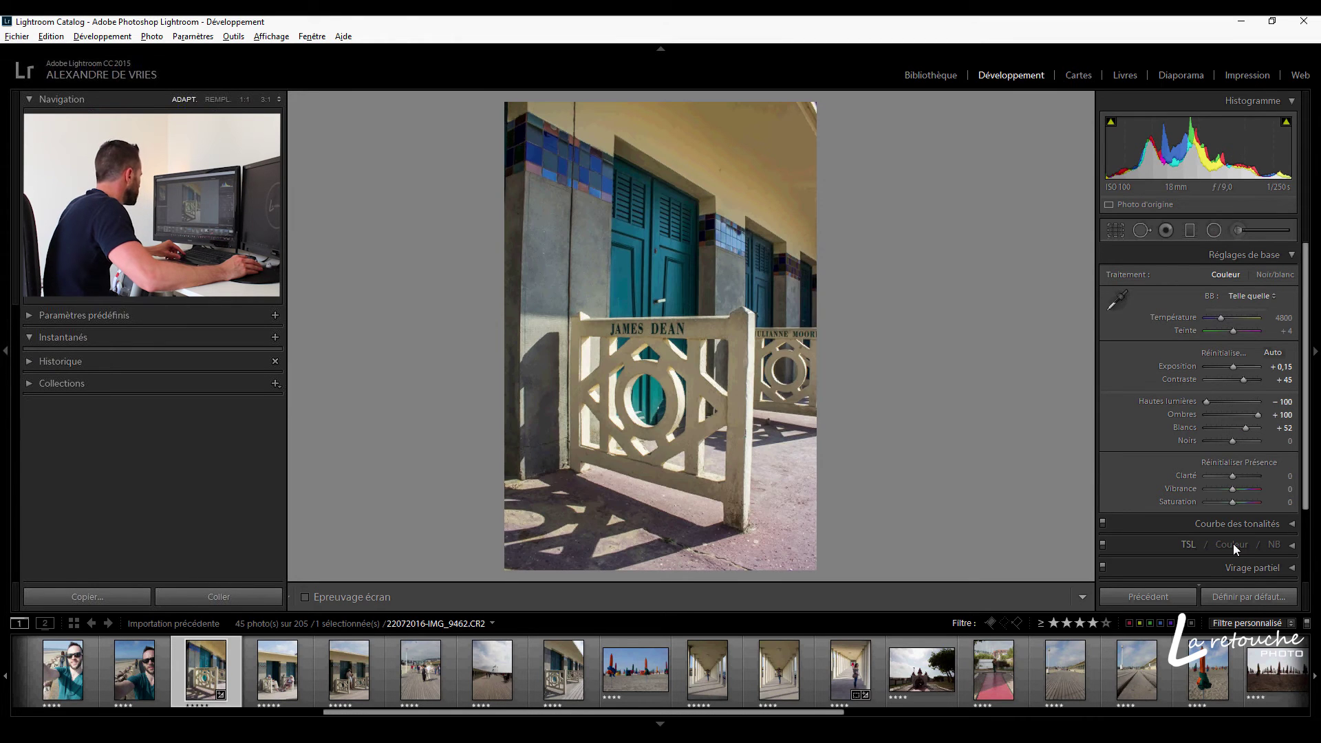
left_click(1285, 427)
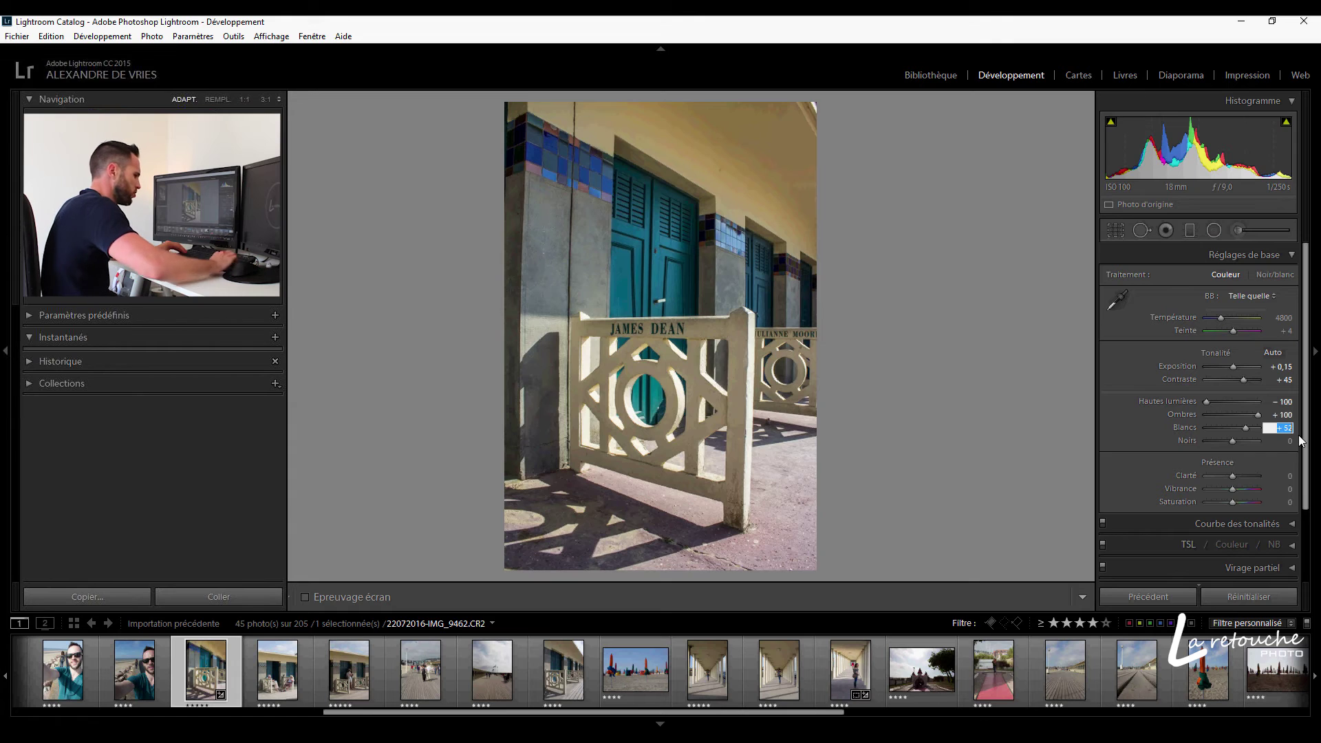
type("45")
key("Return")
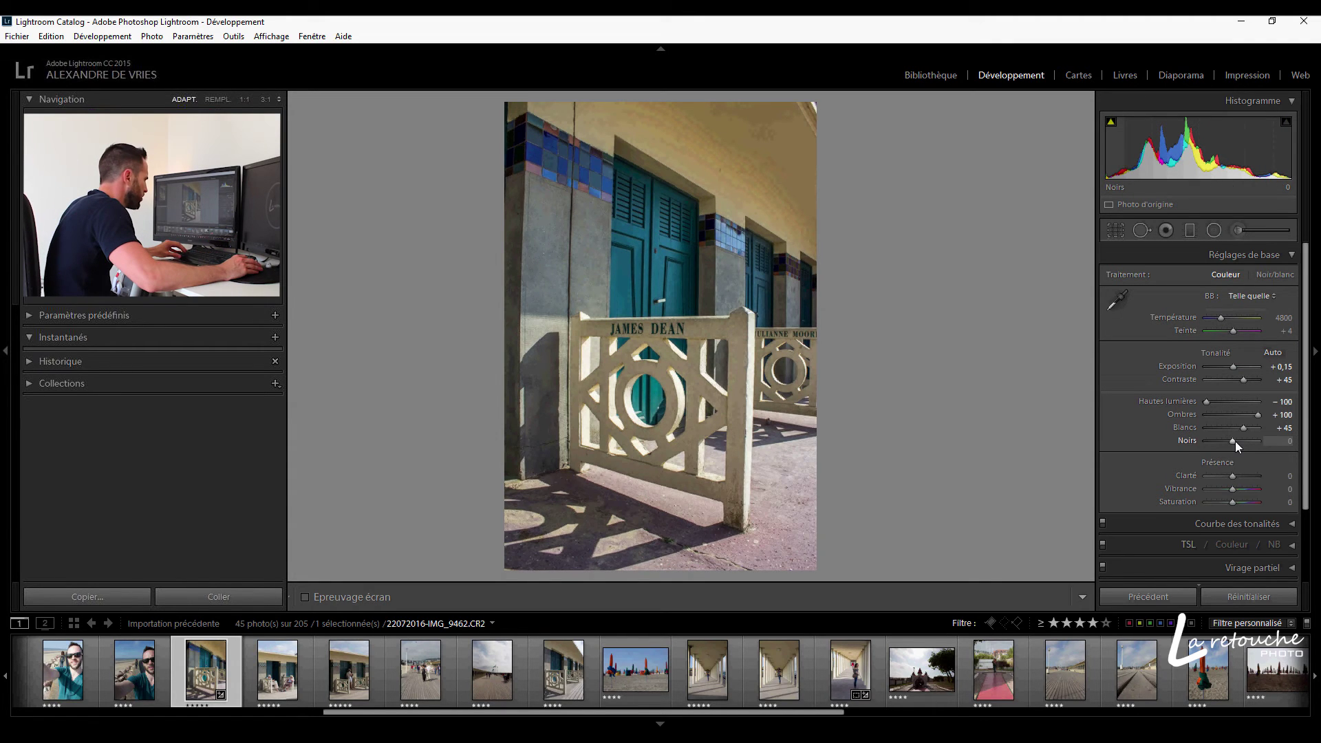
key("alt")
left_click_drag(1233, 440, 1233, 440)
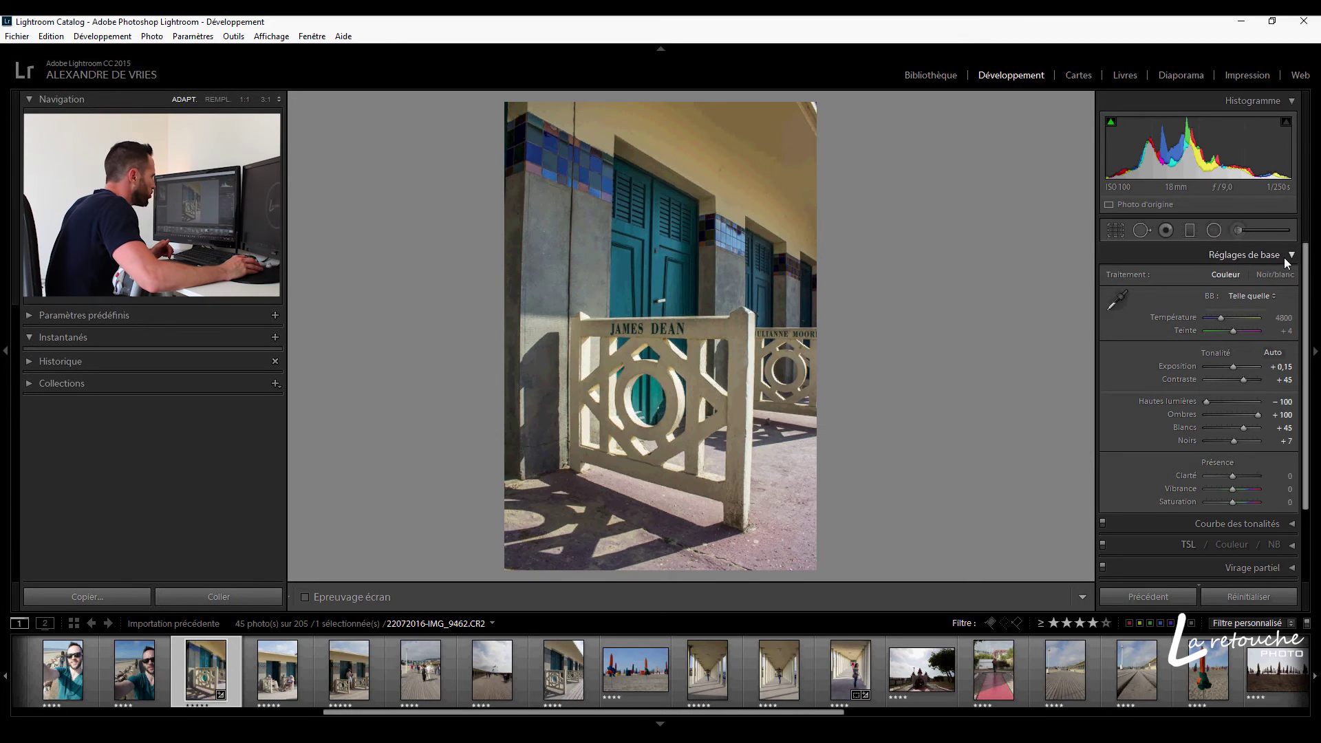
Enable lens profile correction on the harbour photo with Canon as the lens maker
left_click(1283, 257)
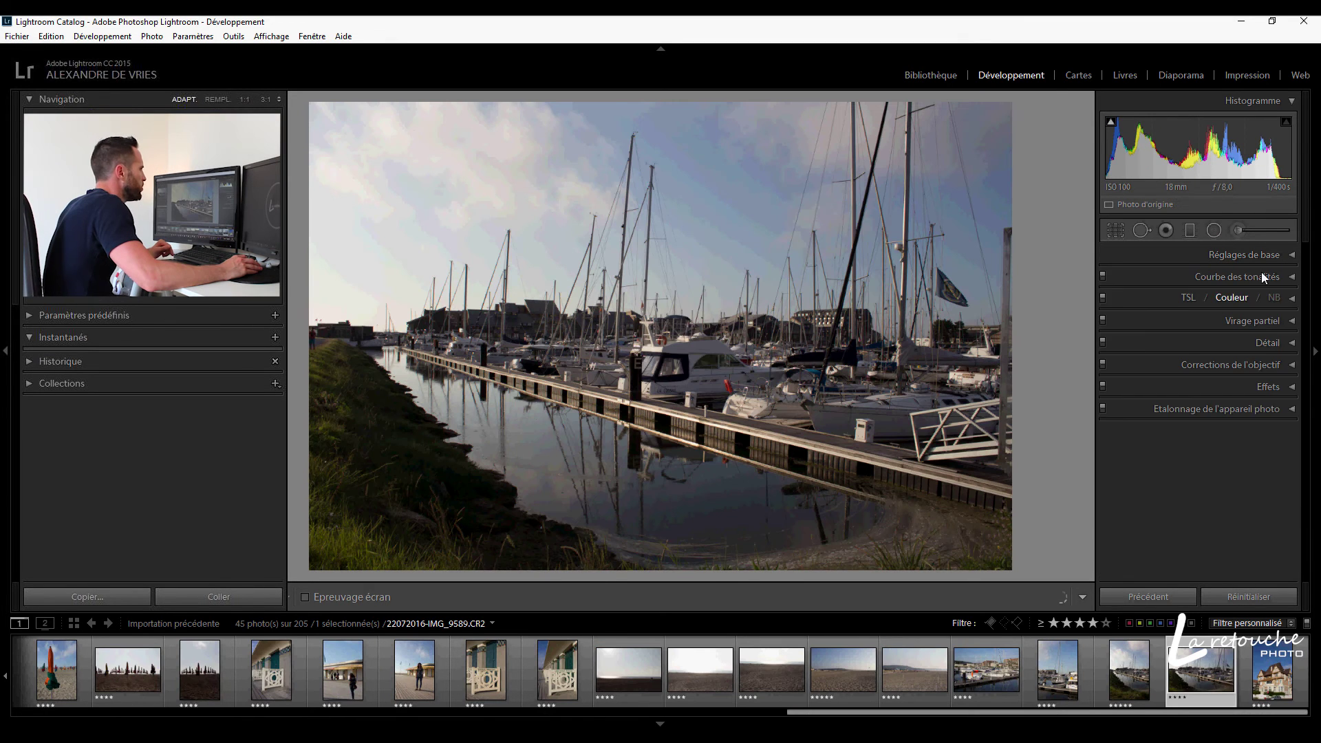
left_click(1261, 253)
left_click(1278, 366)
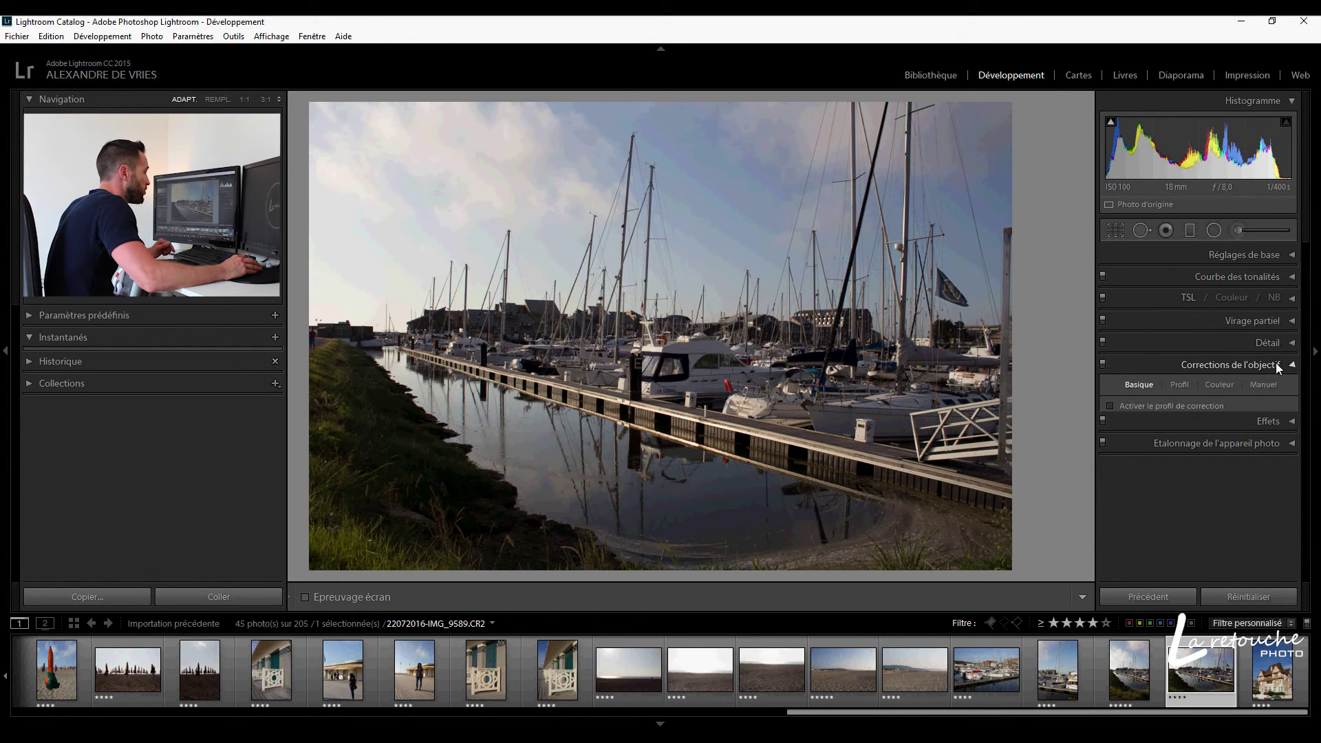
left_click(1179, 366)
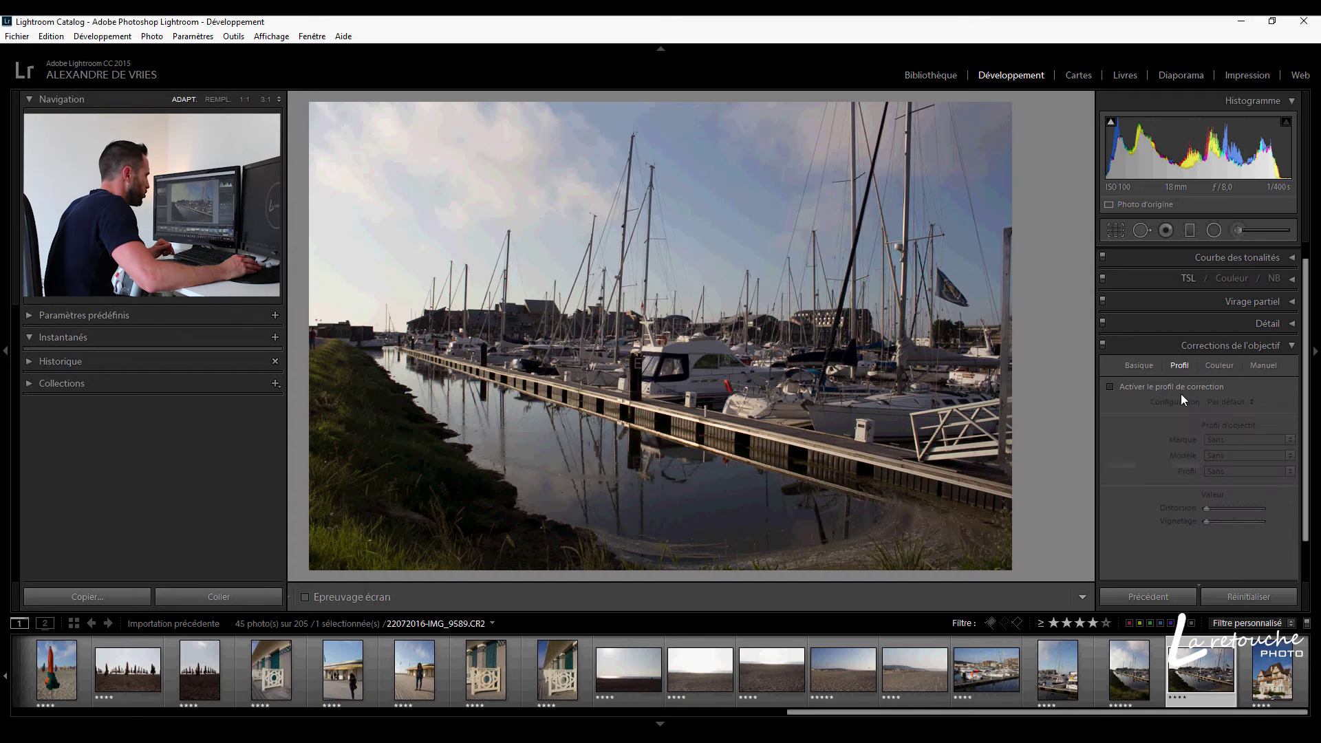
left_click(1180, 389)
left_click(1236, 440)
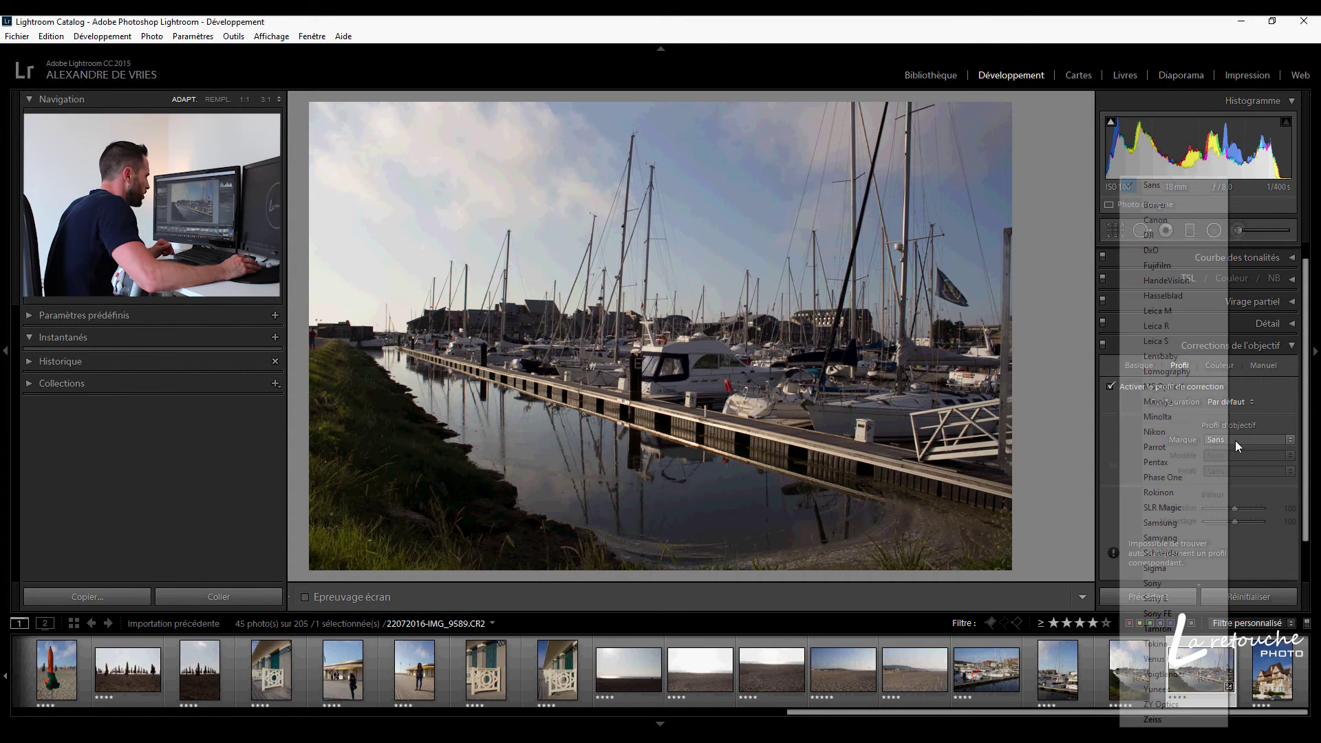
left_click(1174, 221)
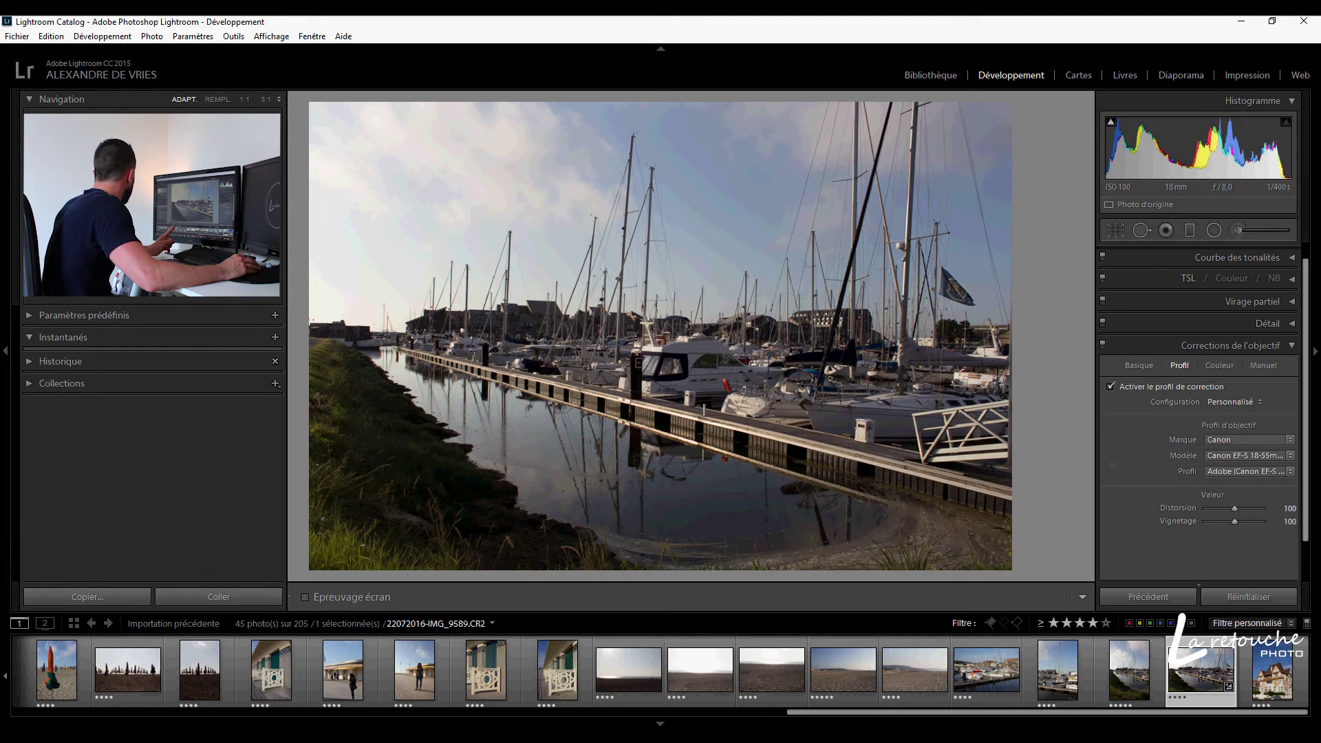
Turn on chromatic aberration removal and apply Upright Auto perspective straightening
left_click(1219, 365)
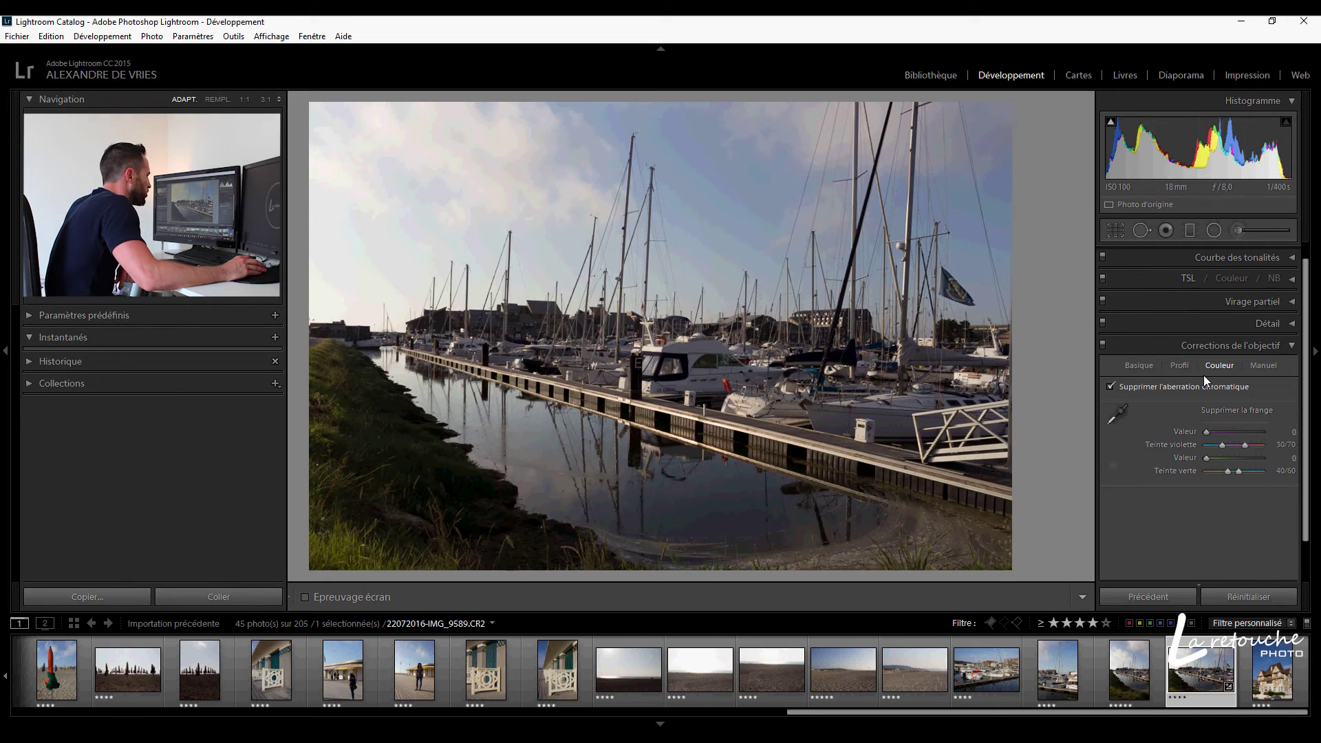
left_click(1279, 345)
left_click(1279, 345)
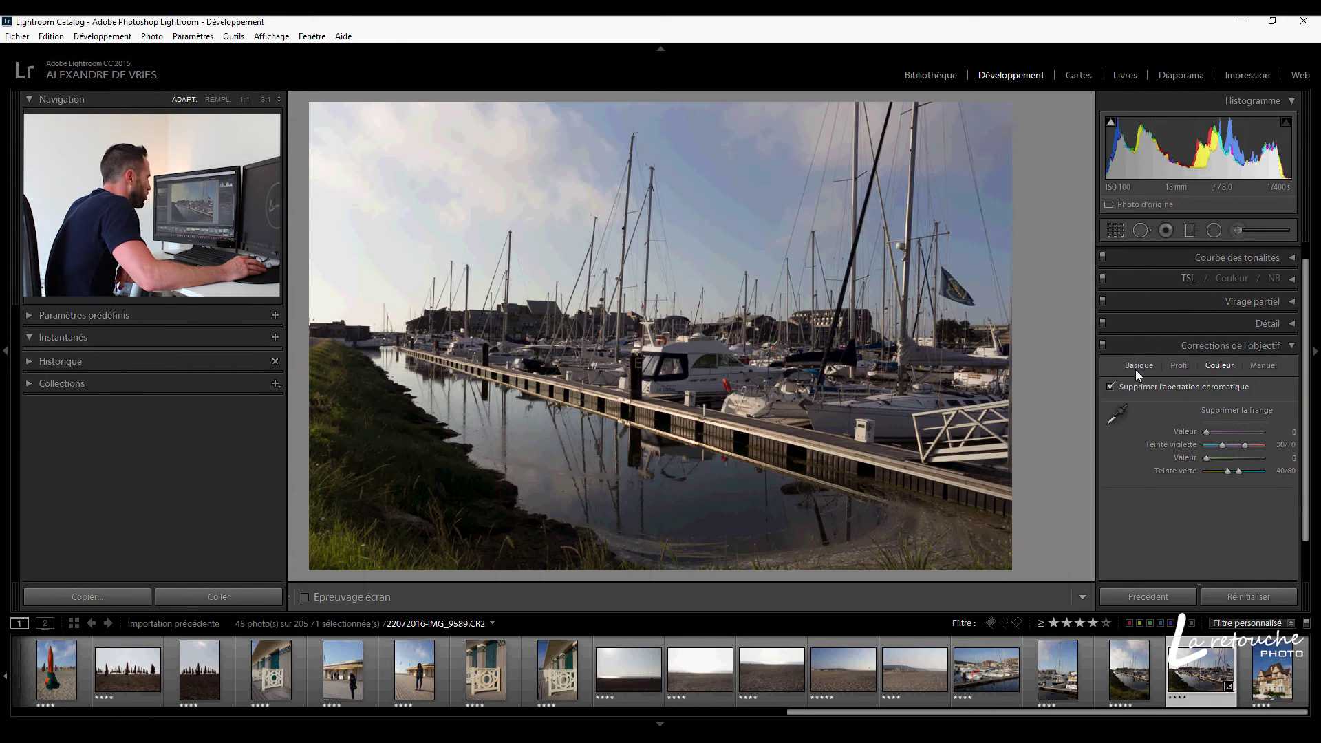
left_click(1133, 364)
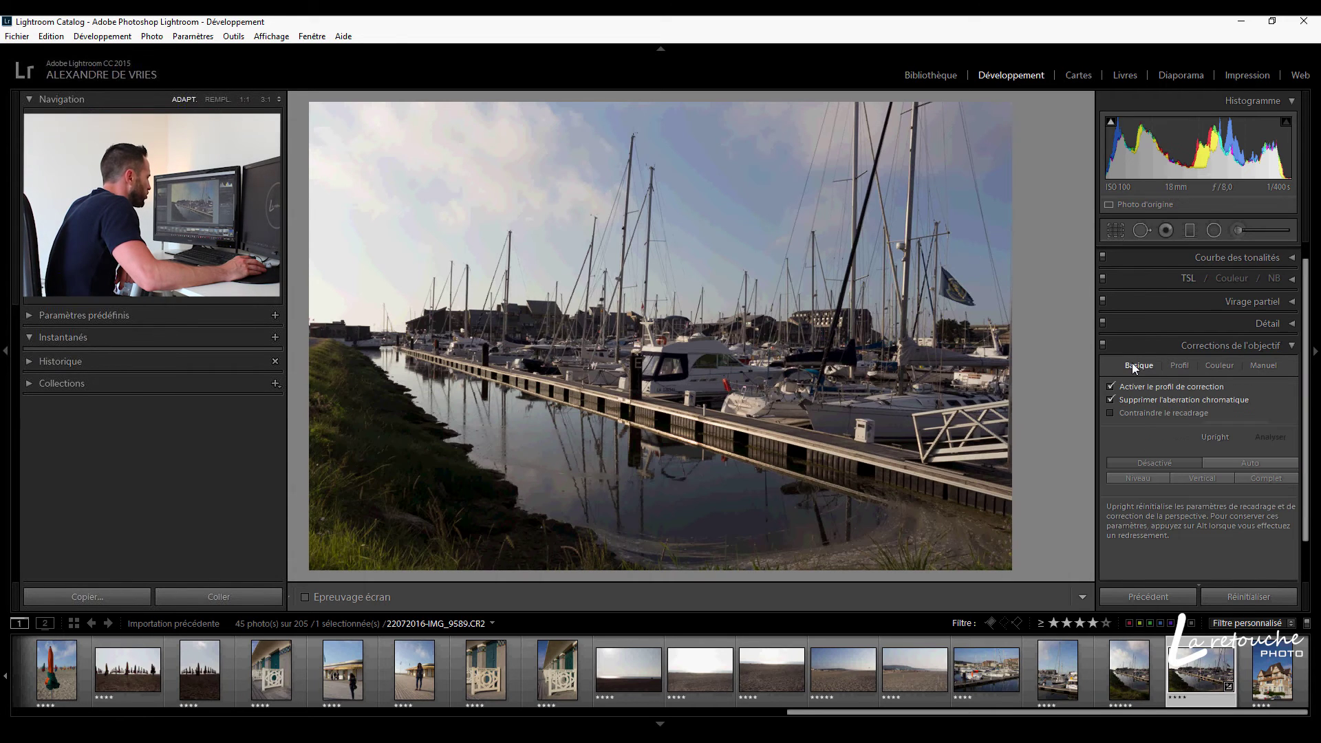
left_click(1256, 465)
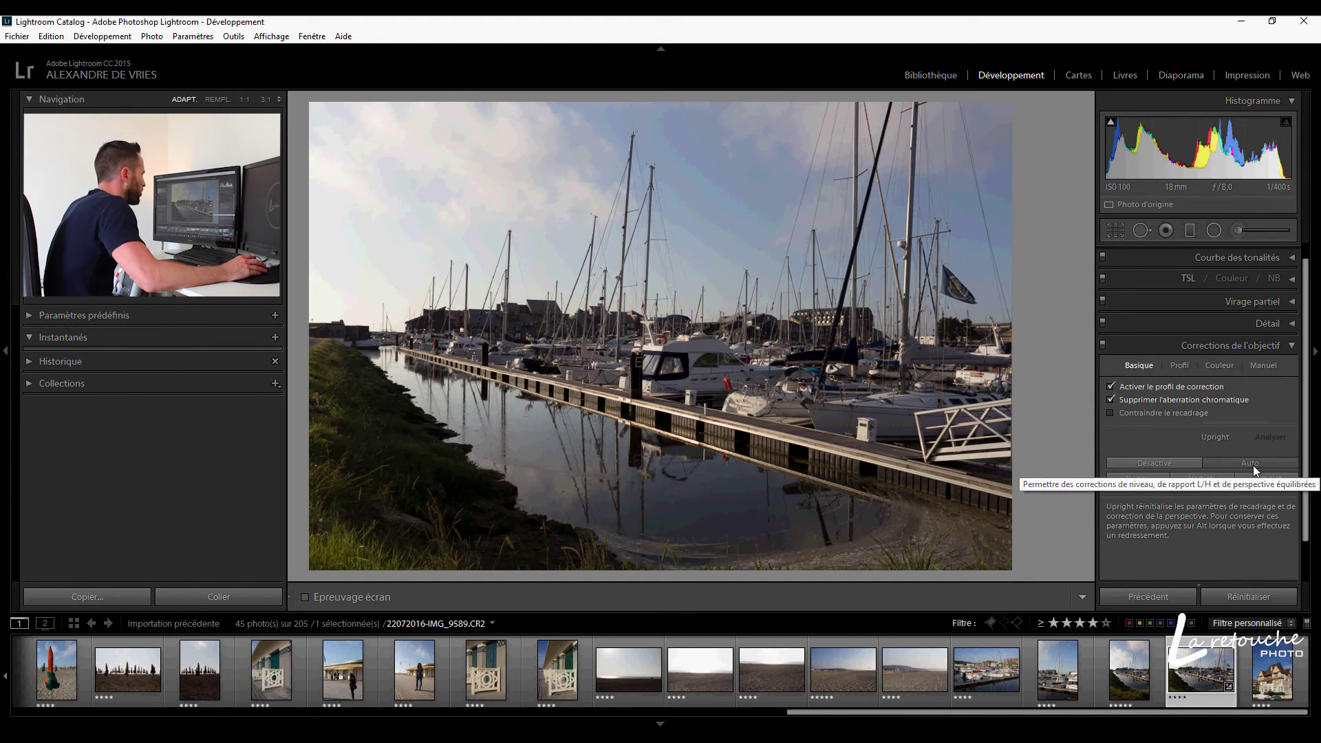
left_click(1294, 346)
left_click(1298, 257)
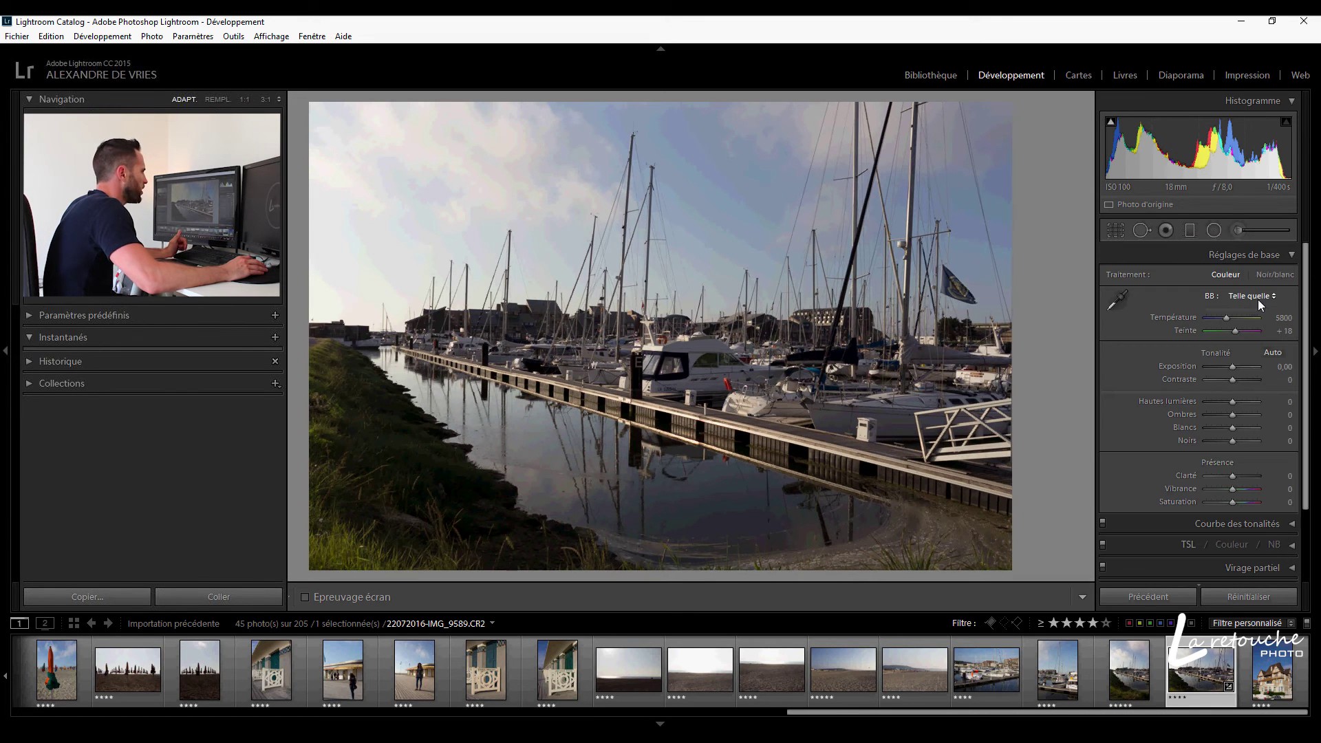
Drag highlights to −100, shadows to +100, whites down to +36, and reset blacks to 0
left_click(1231, 403)
mouse_move(1231, 406)
left_mouse_down()
mouse_move(1263, 407)
mouse_move(1158, 406)
left_mouse_up()
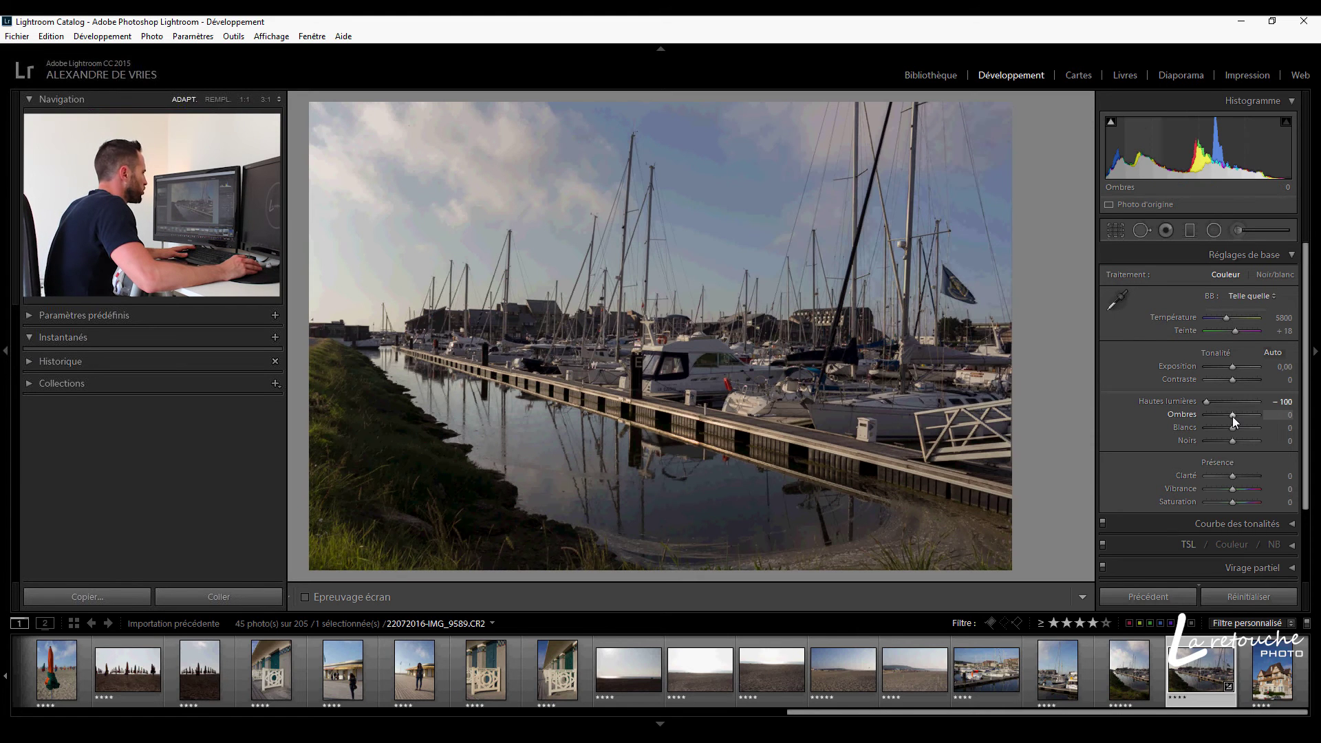
mouse_move(1233, 421)
left_mouse_down()
mouse_move(1266, 421)
mouse_move(1250, 421)
left_mouse_up()
mouse_move(1233, 417)
left_mouse_down()
mouse_move(1252, 408)
mouse_move(1251, 439)
mouse_move(1273, 442)
left_mouse_up()
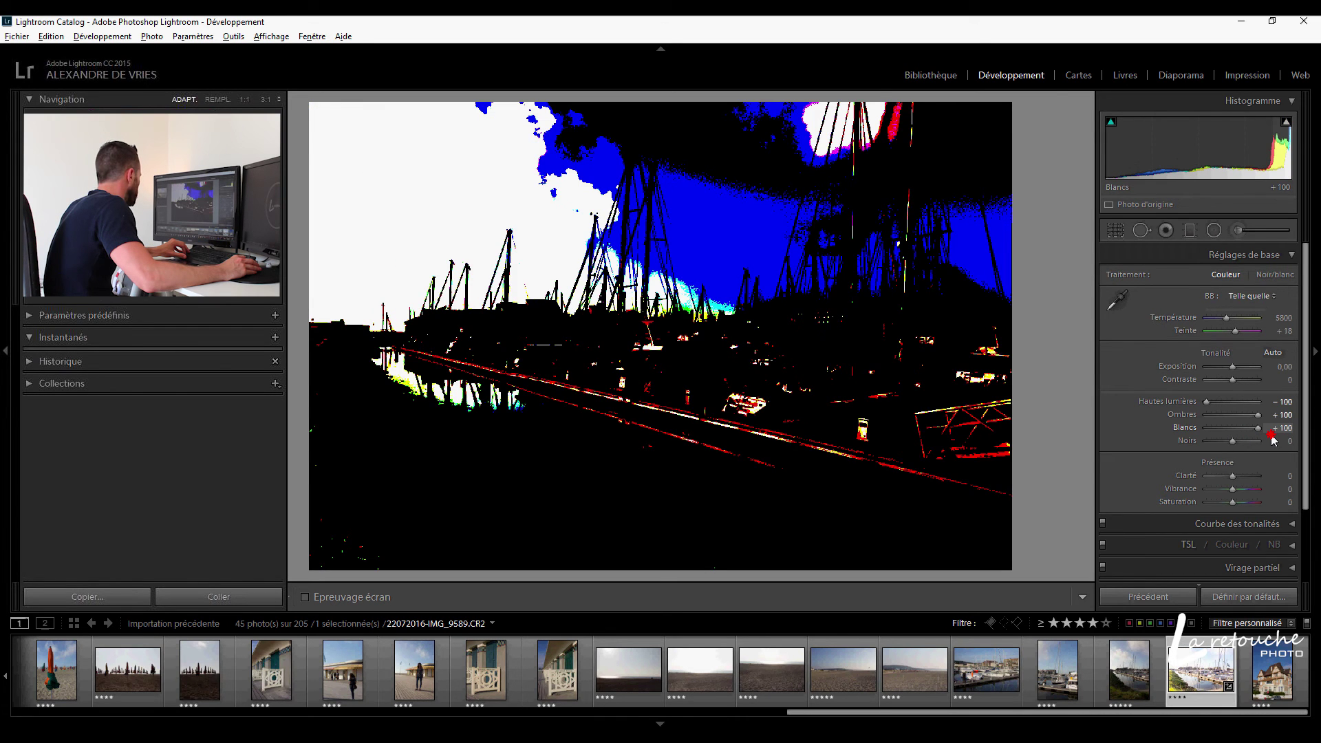
left_click_drag(1266, 440, 1227, 444)
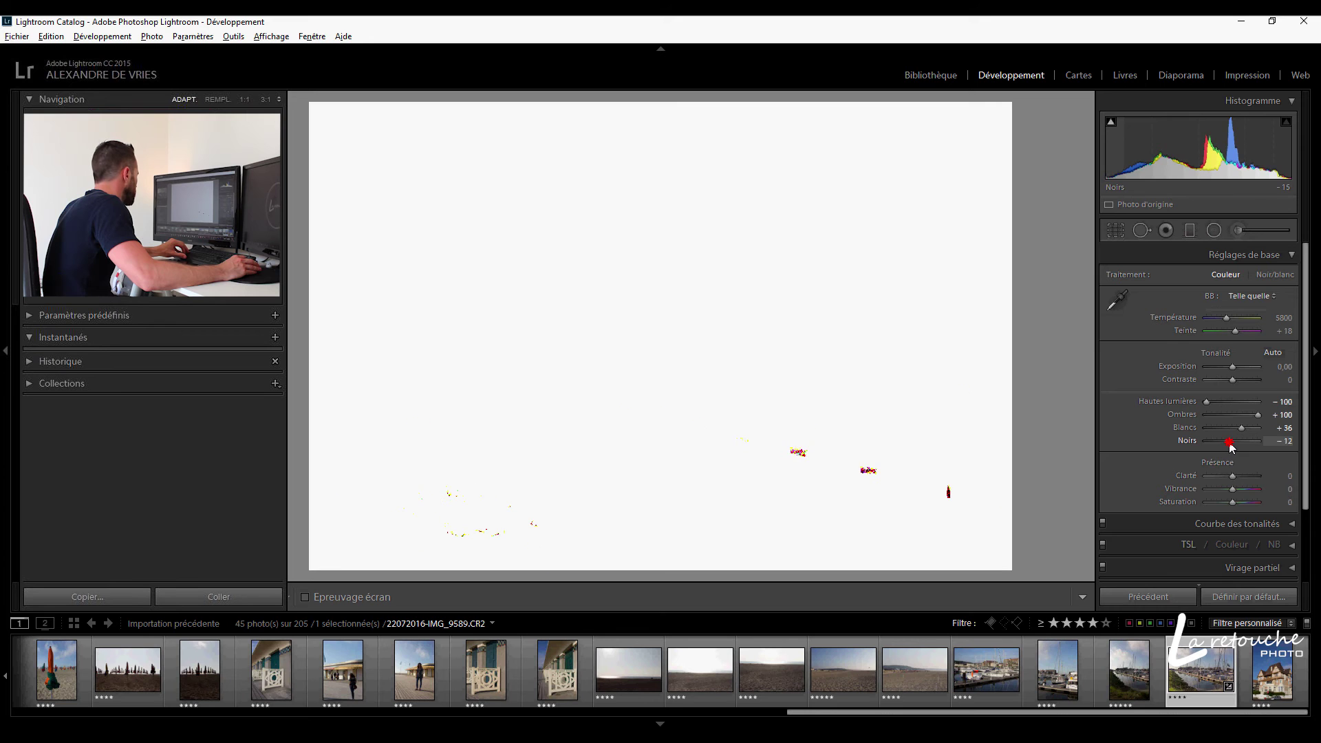
double_click(1229, 441)
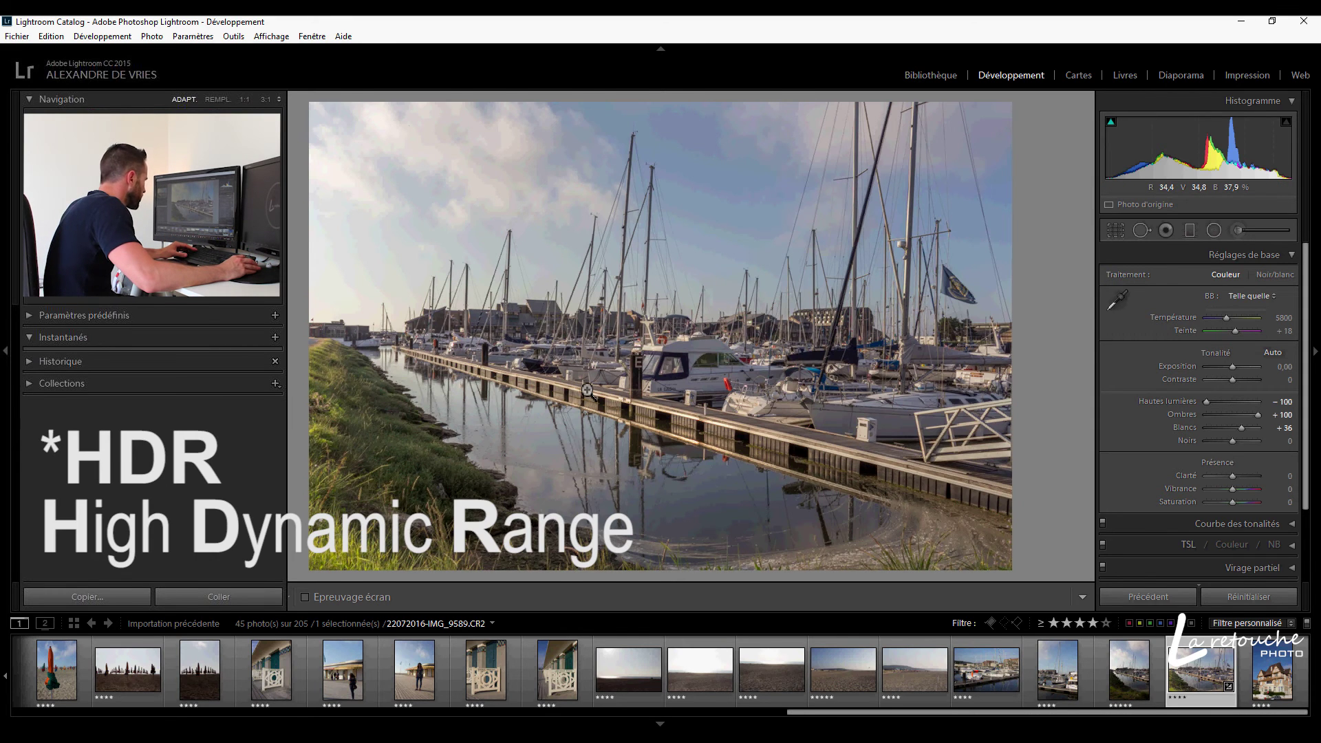
Check the boats up close, then set Clarity (Clarté) to +55 and Vibrance to +20
left_click(667, 355)
left_click_drag(912, 475, 746, 330)
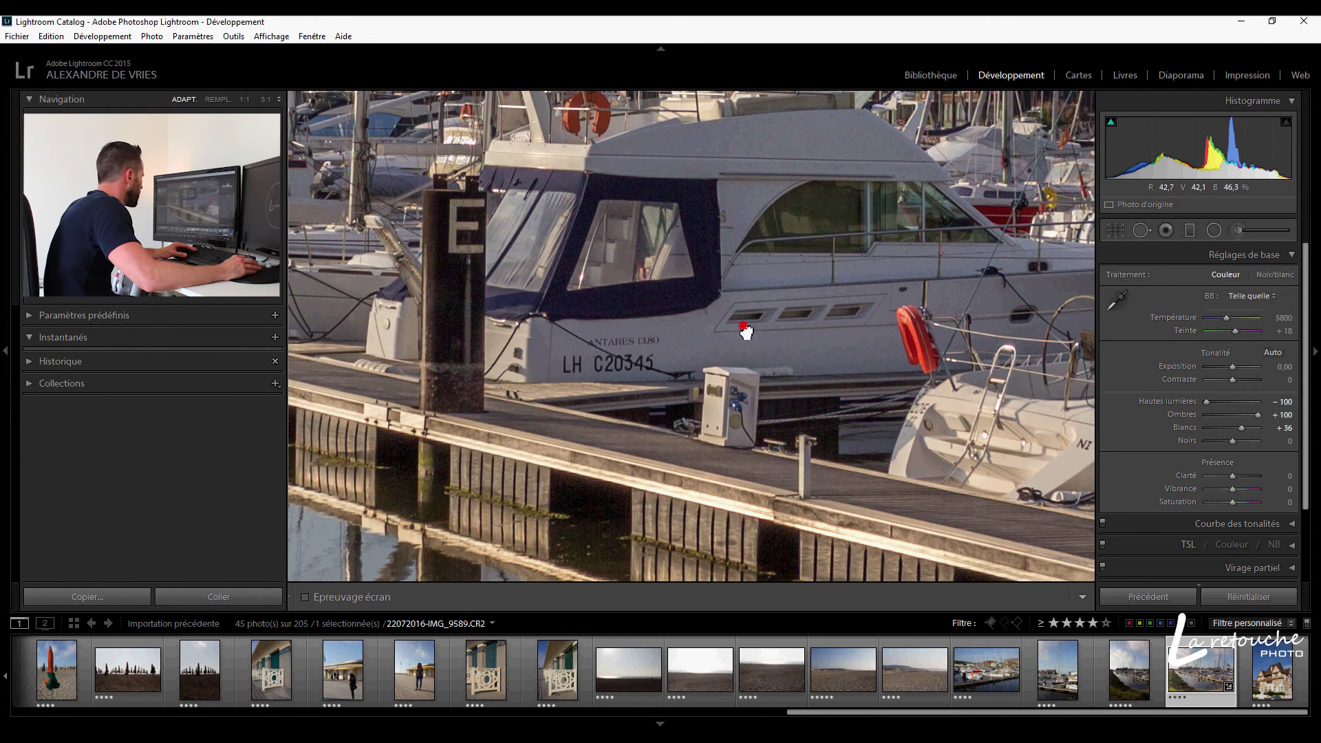
left_click_drag(1232, 475, 1260, 473)
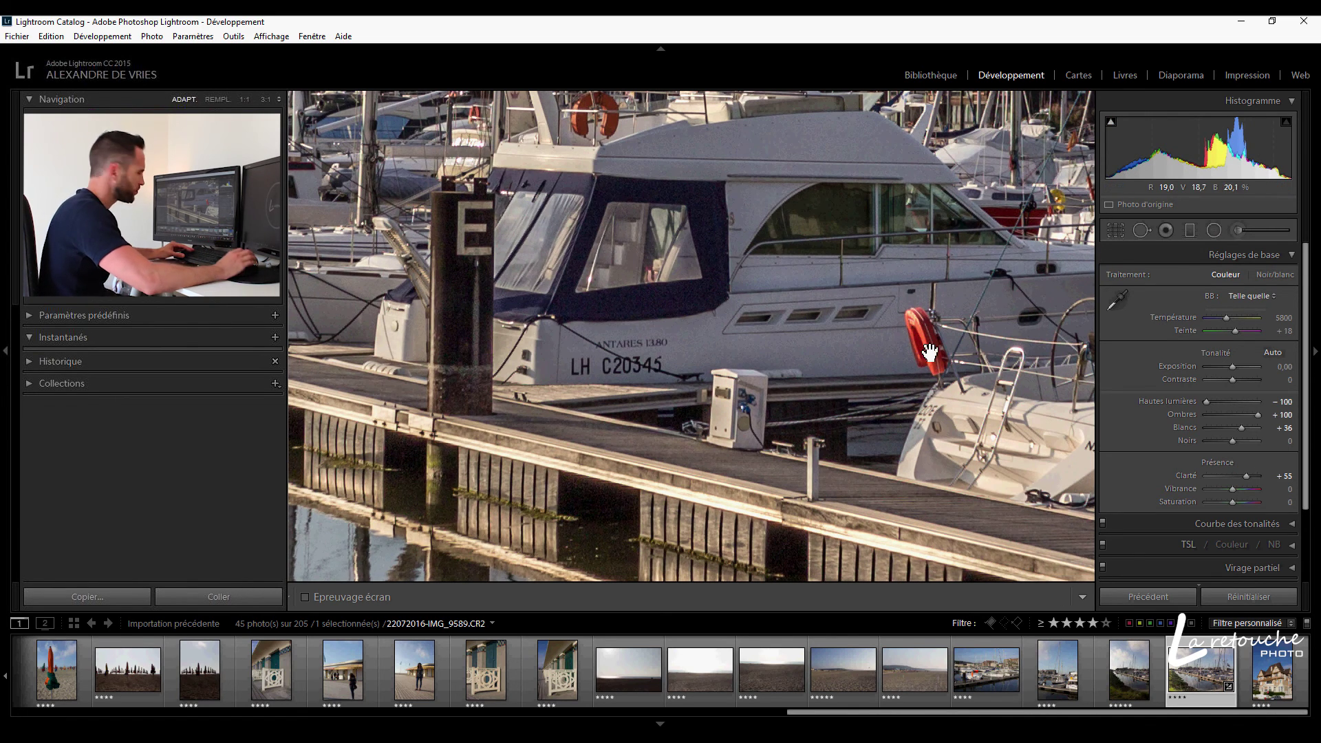
left_click(915, 344)
left_click(916, 344)
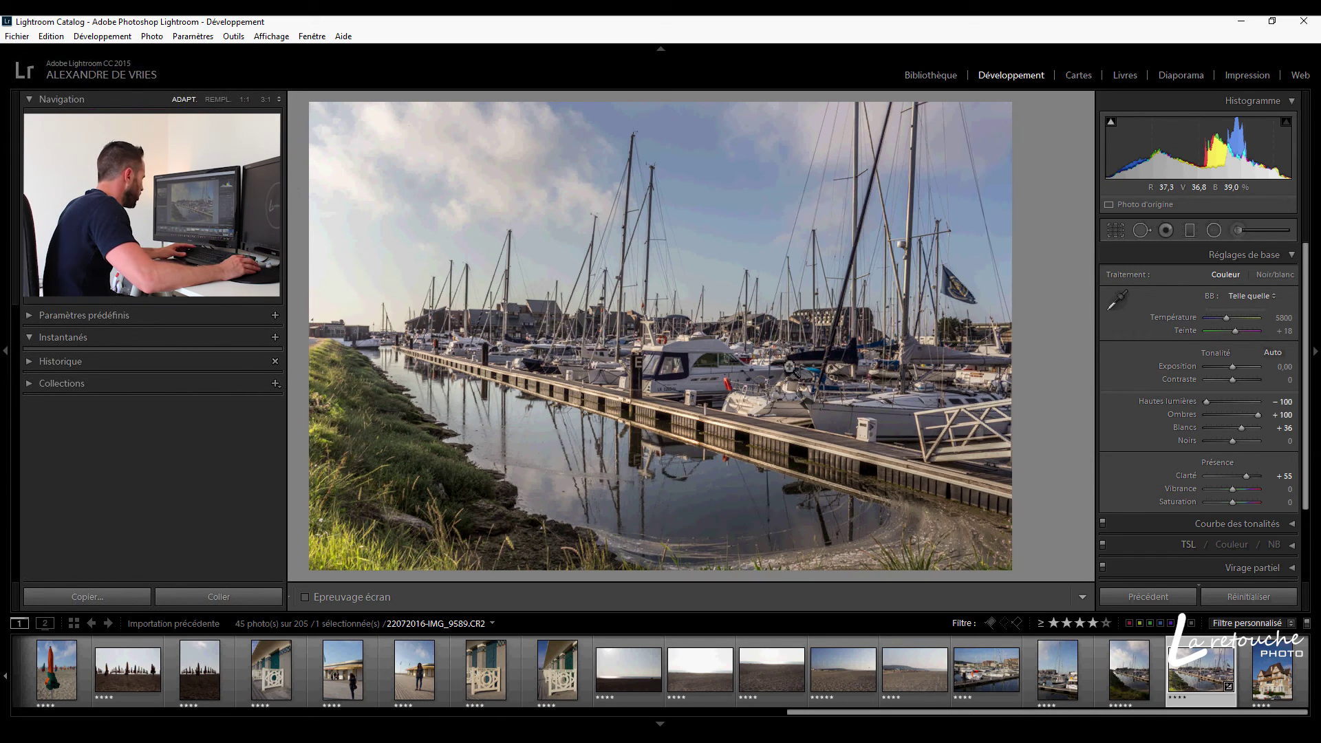
left_click_drag(1228, 495, 1225, 494)
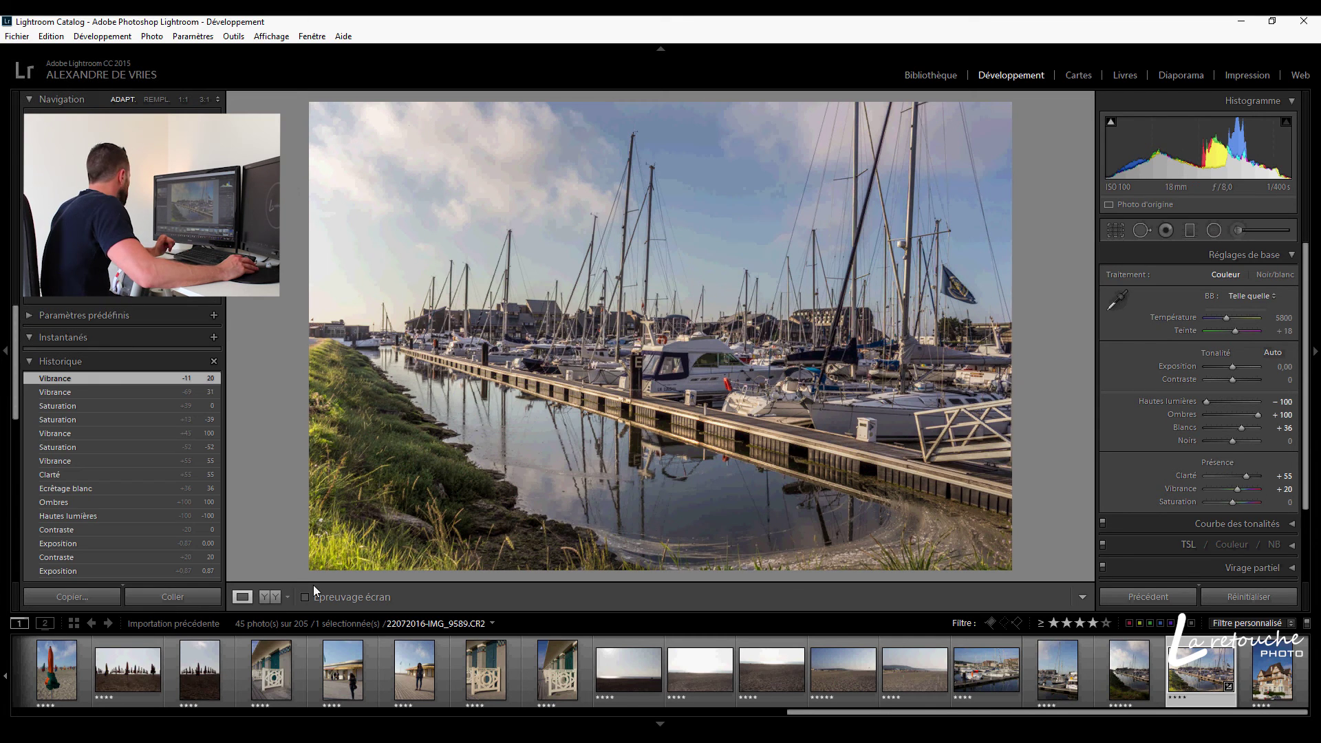
Switch the harbour photo to the side-by-side Avant/Après (Before/After) view
left_click(271, 600)
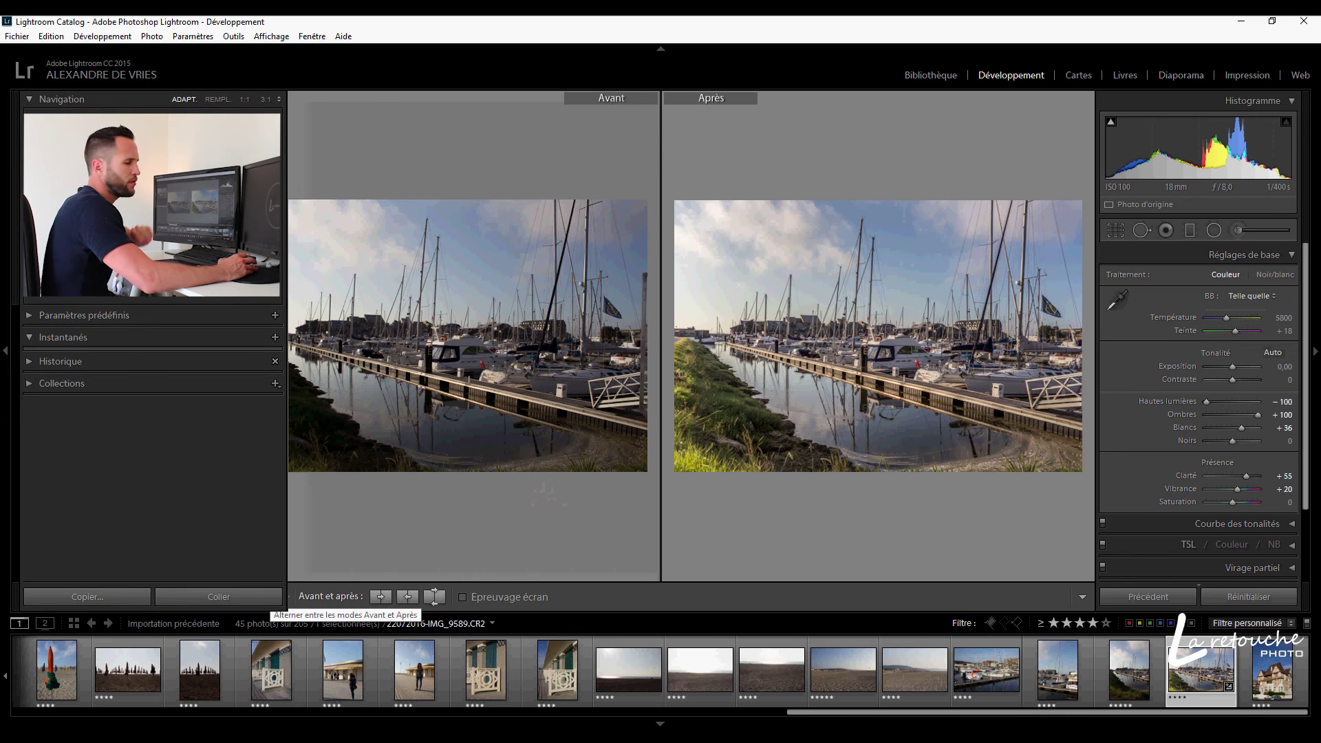